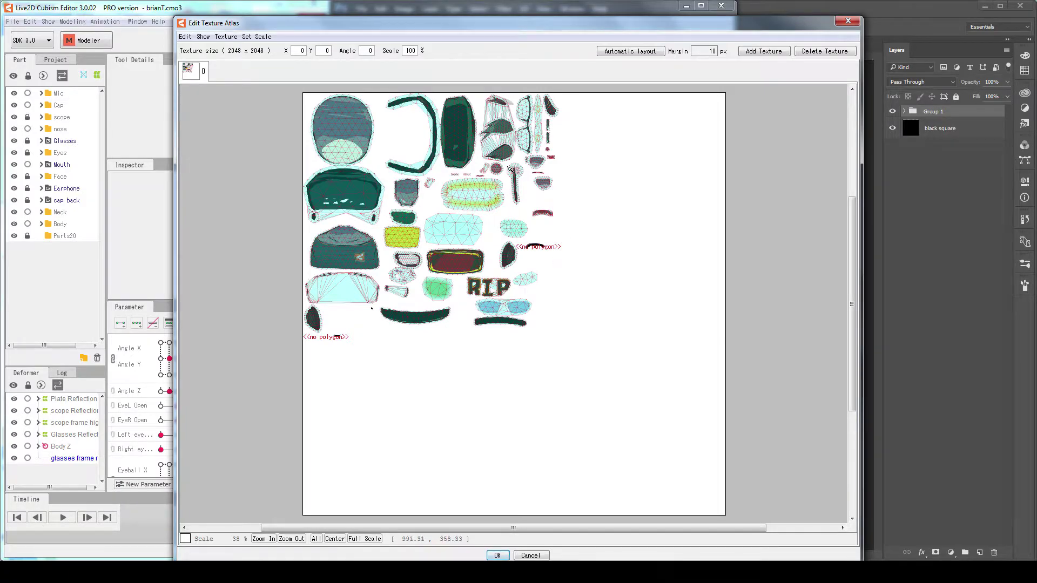
- Select the visor texture piece in the atlas, then deselect it
scroll(448, 184, up, 2)
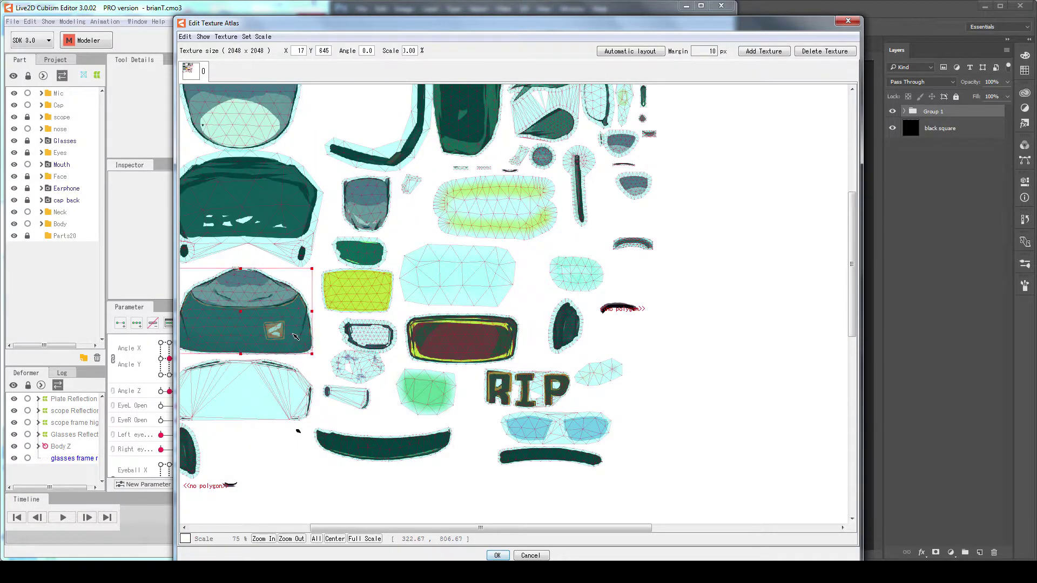
click(473, 345)
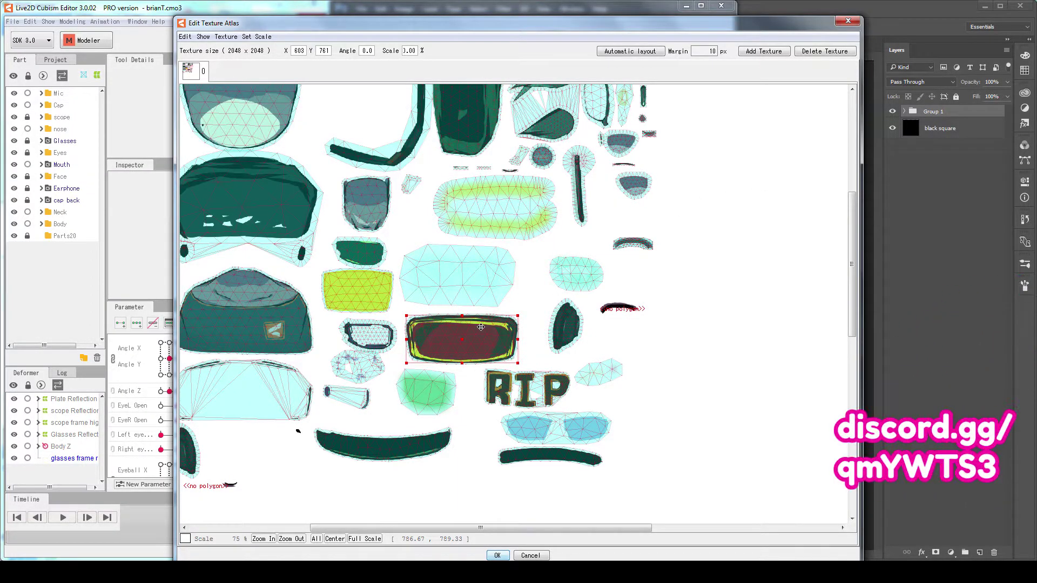
click(697, 288)
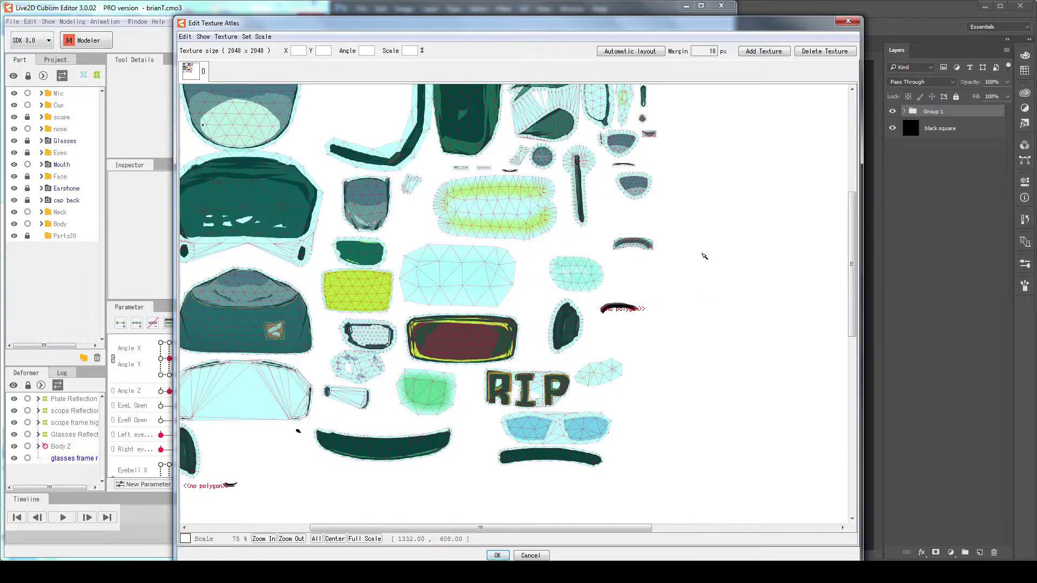
- Zoom the atlas back to 75% and close the Edit Texture Atlas window
scroll(690, 260, down, 3)
scroll(540, 248, up, 1)
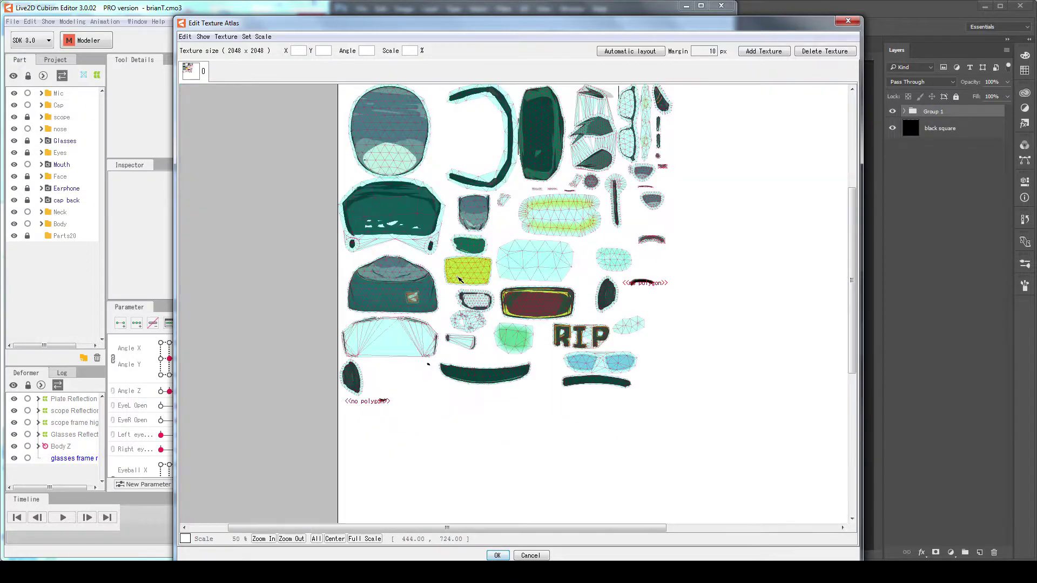
scroll(436, 332, up, 1)
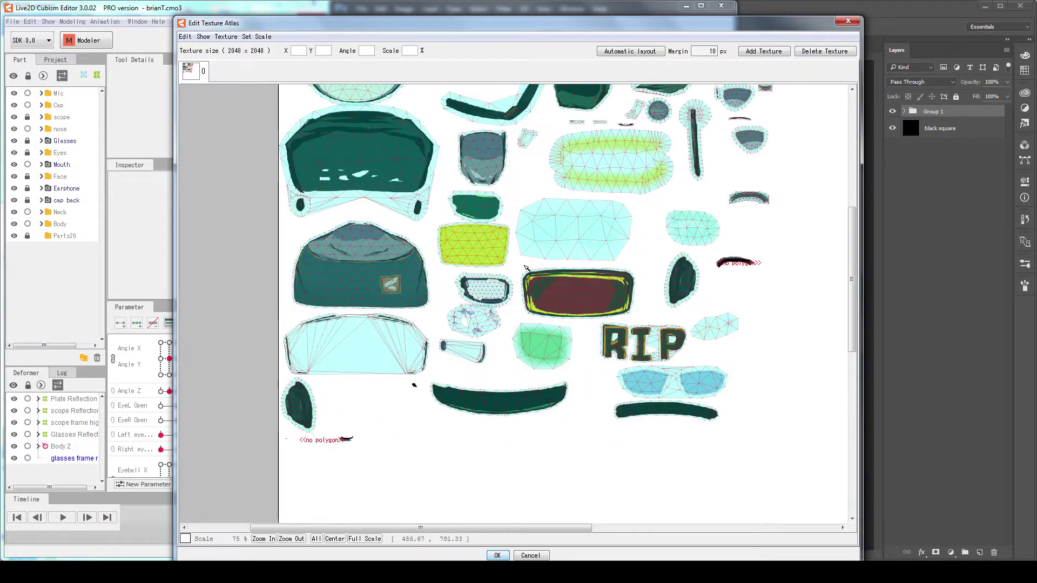
click(849, 23)
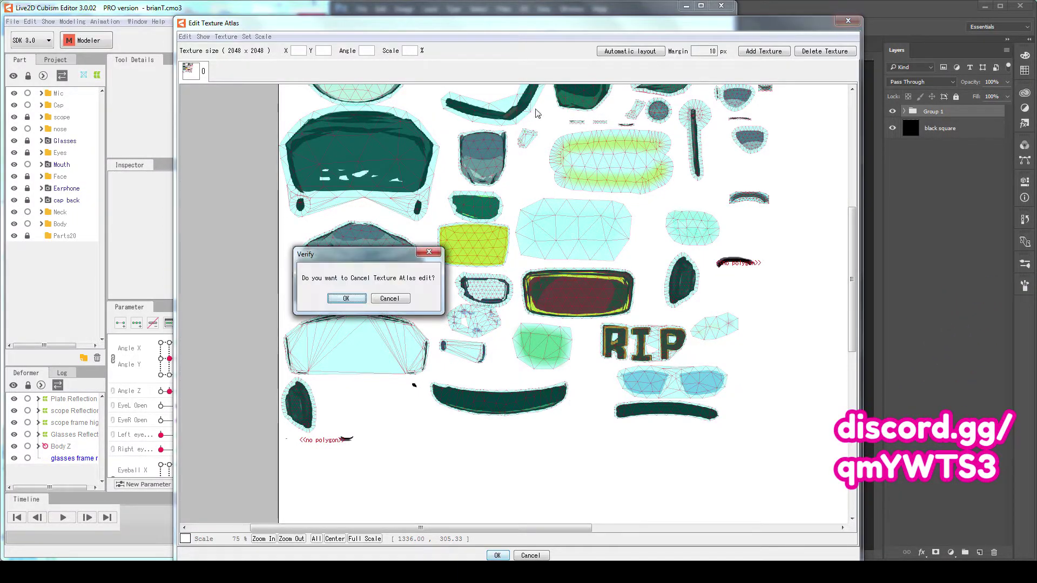
- Confirm cancelling the texture atlas edit and close the brianT model
click(363, 302)
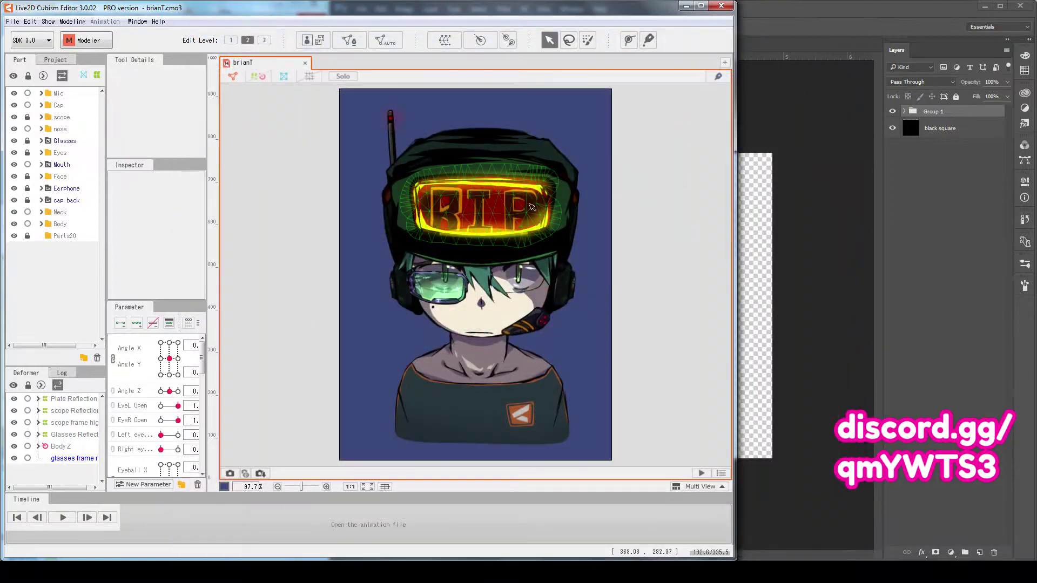
click(306, 62)
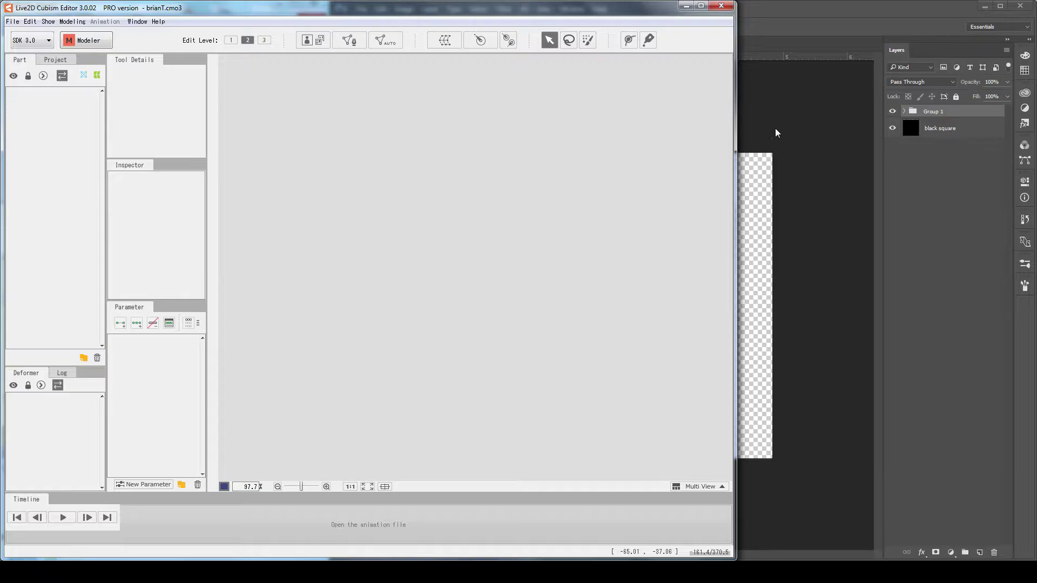
- Bring Photoshop forward, widen it, and expand Group 1 to select the red and black square layers
click(835, 116)
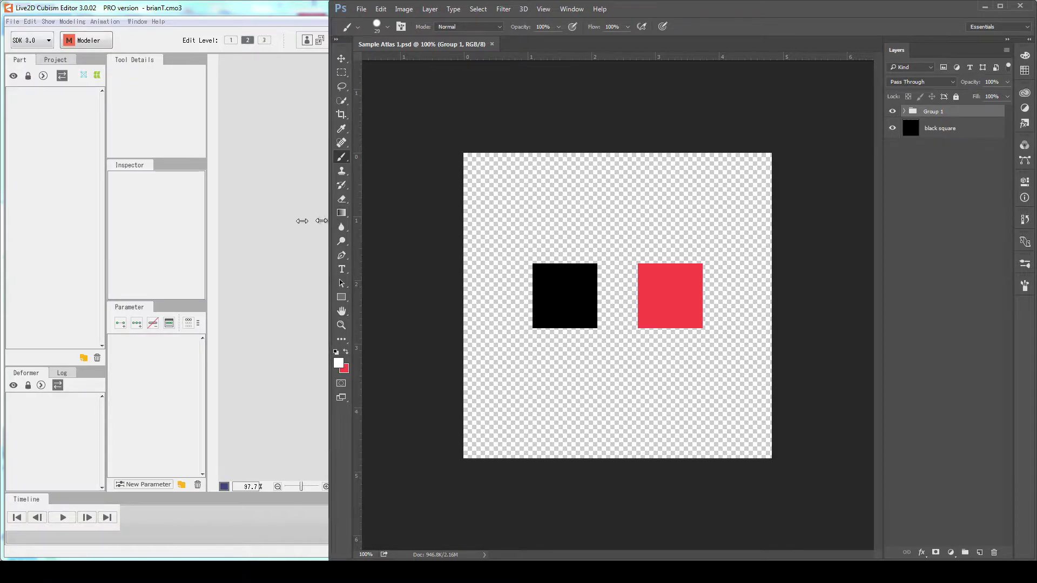
drag(329, 219, 181, 219)
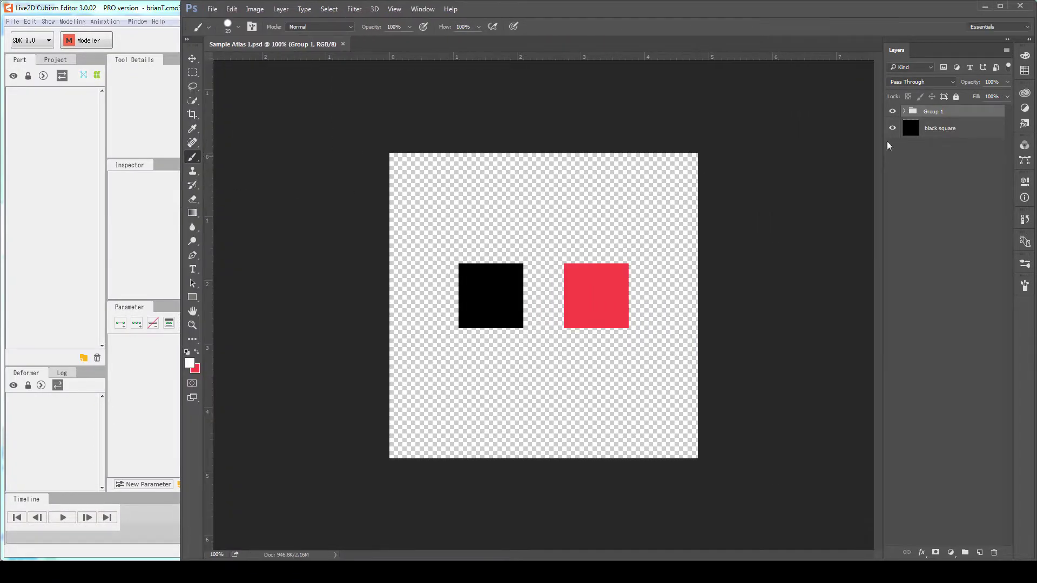
click(903, 110)
click(937, 134)
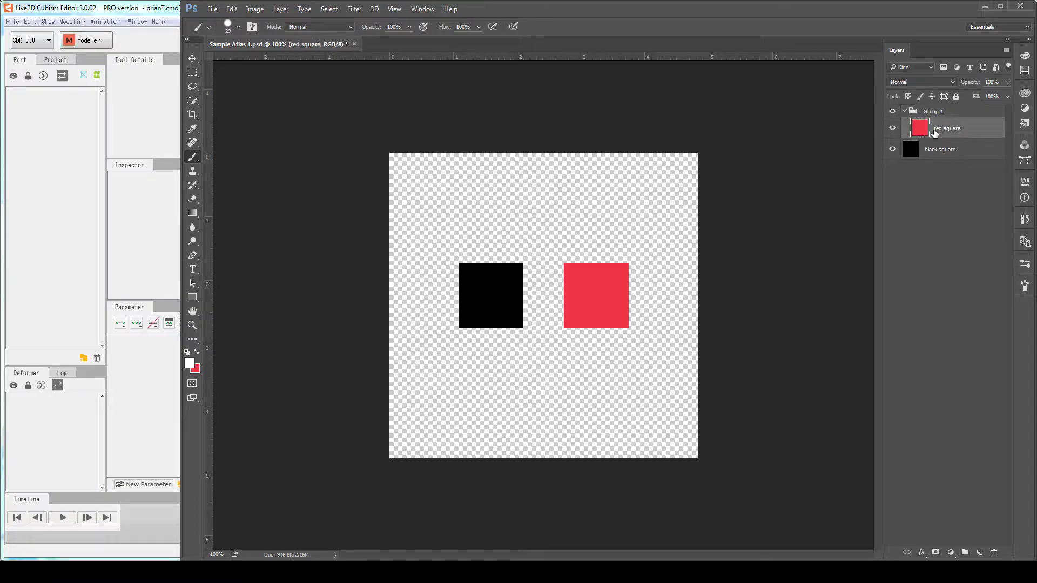
click(948, 153)
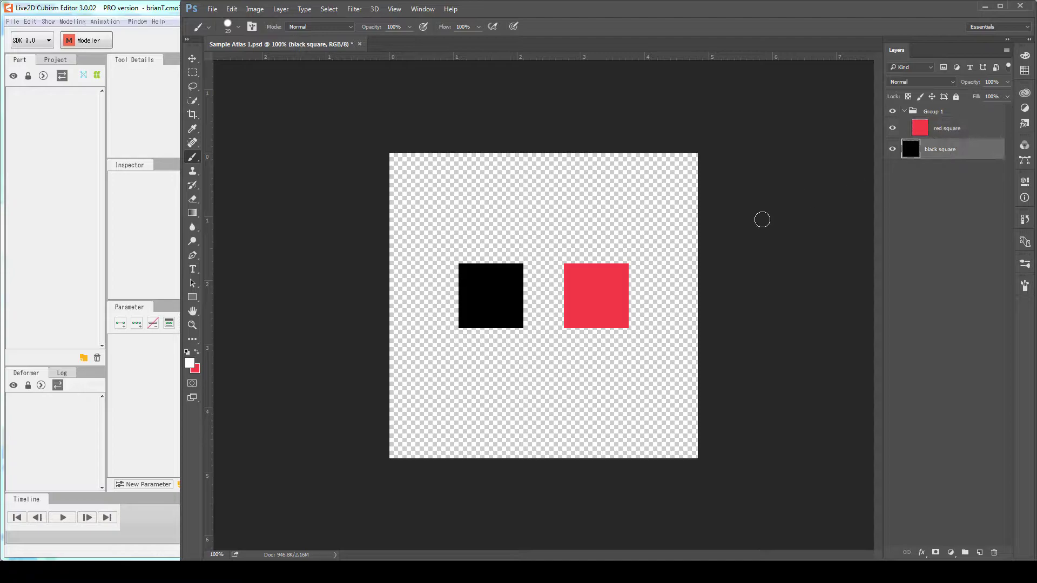
- Toggle the black and red square layers' visibility off and on, then save Sample Atlas 1.psd
click(892, 149)
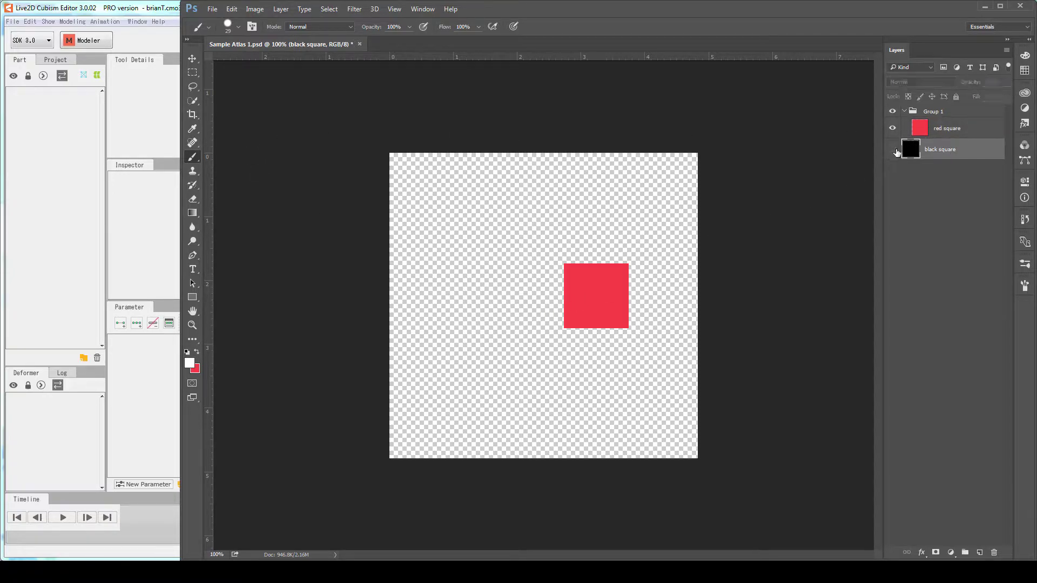
click(892, 149)
click(892, 128)
click(892, 128)
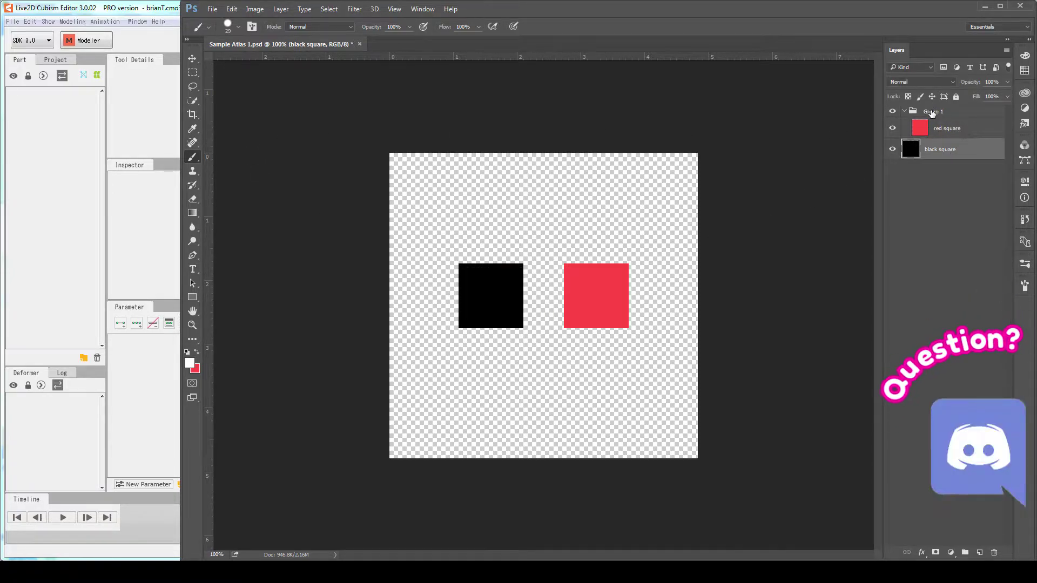
click(893, 129)
click(892, 129)
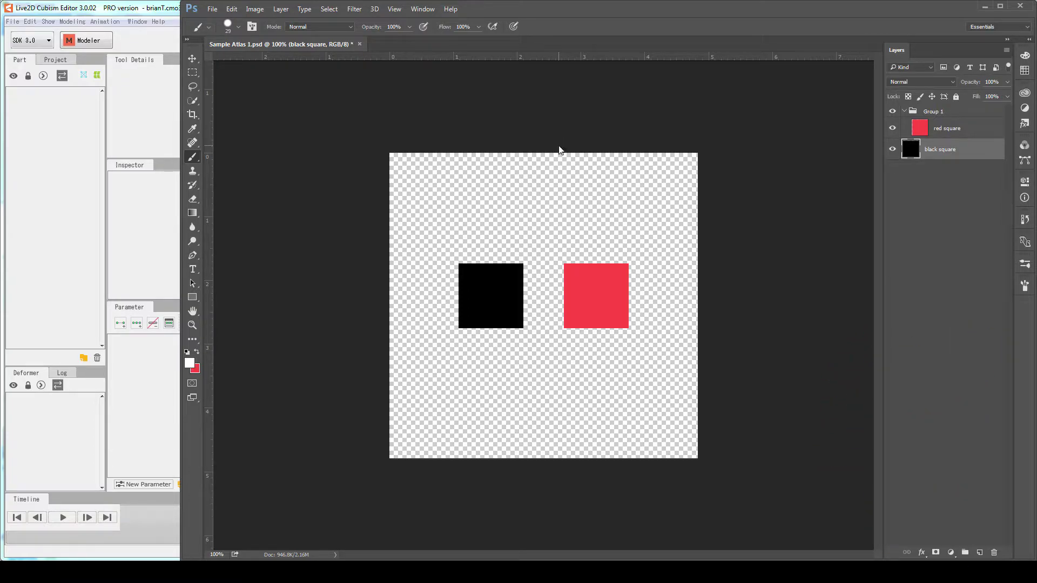
key(ctrl+s)
- Import Sample Atlas 1.psd by dragging it from the Sample Atlas folder onto the Live2D canvas
drag(179, 226, 1032, 187)
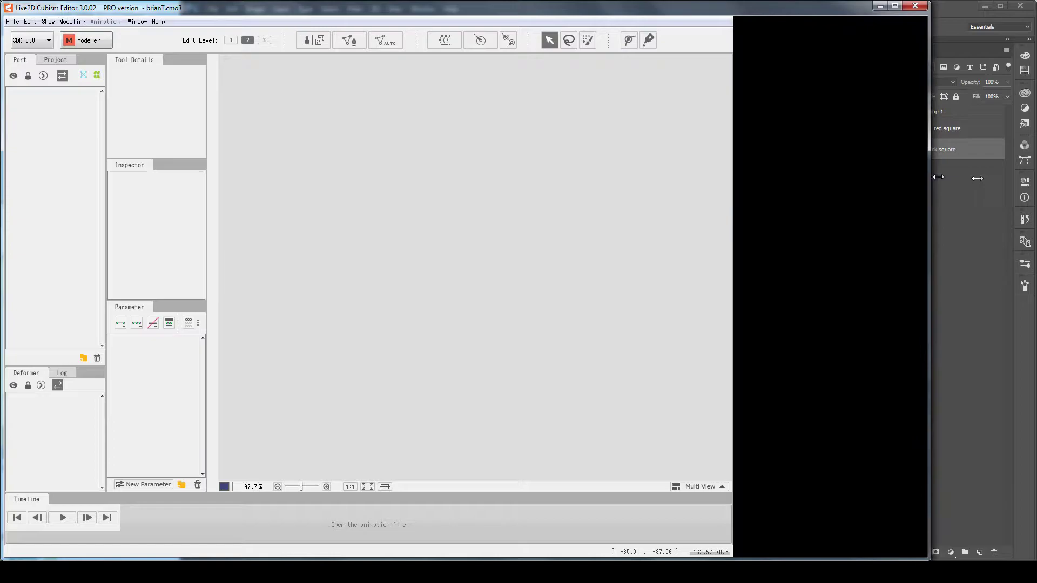
mouse_move(132, 559)
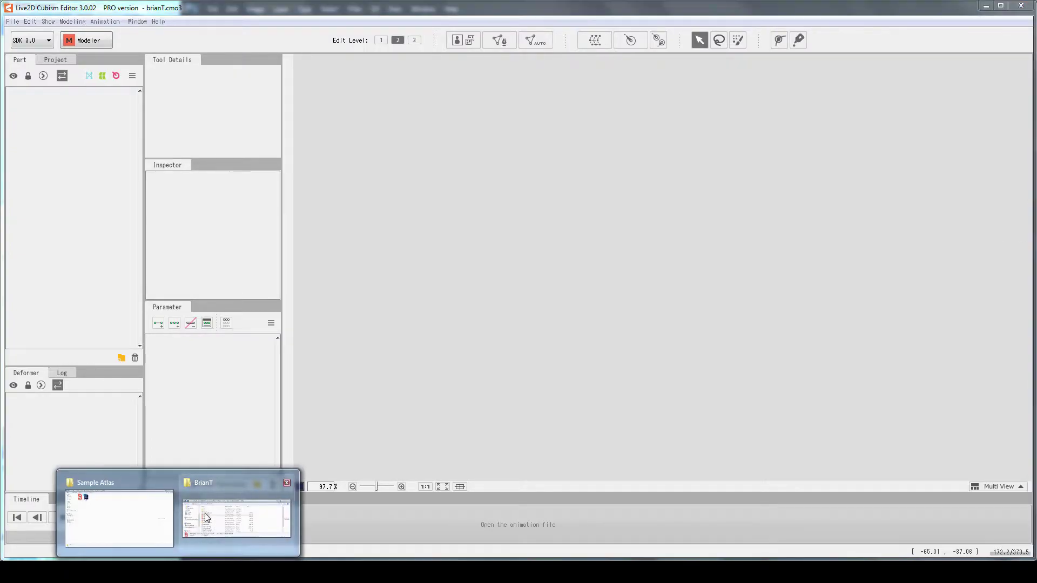
click(113, 510)
double_click(340, 7)
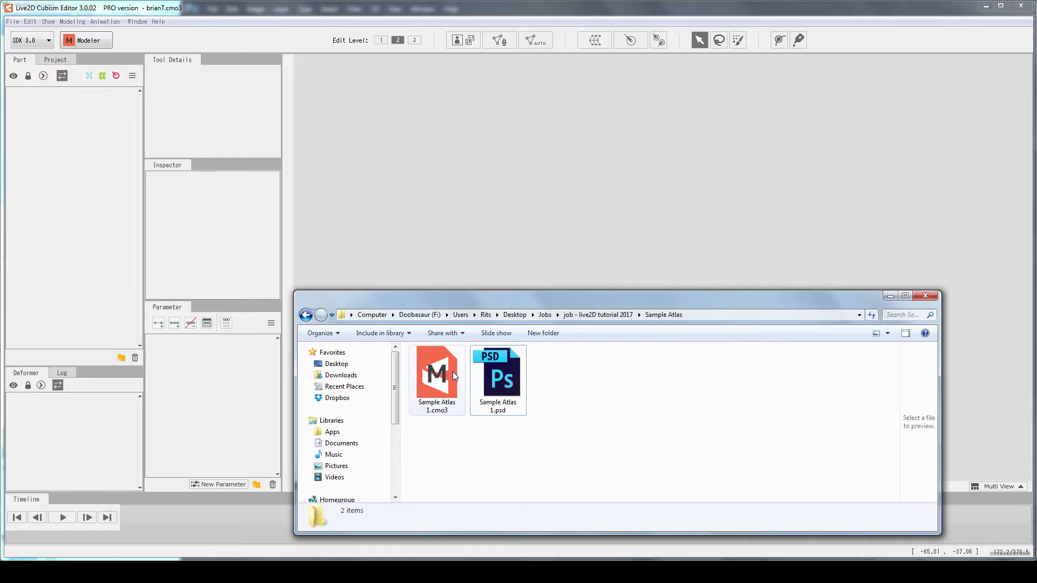
drag(498, 378, 519, 157)
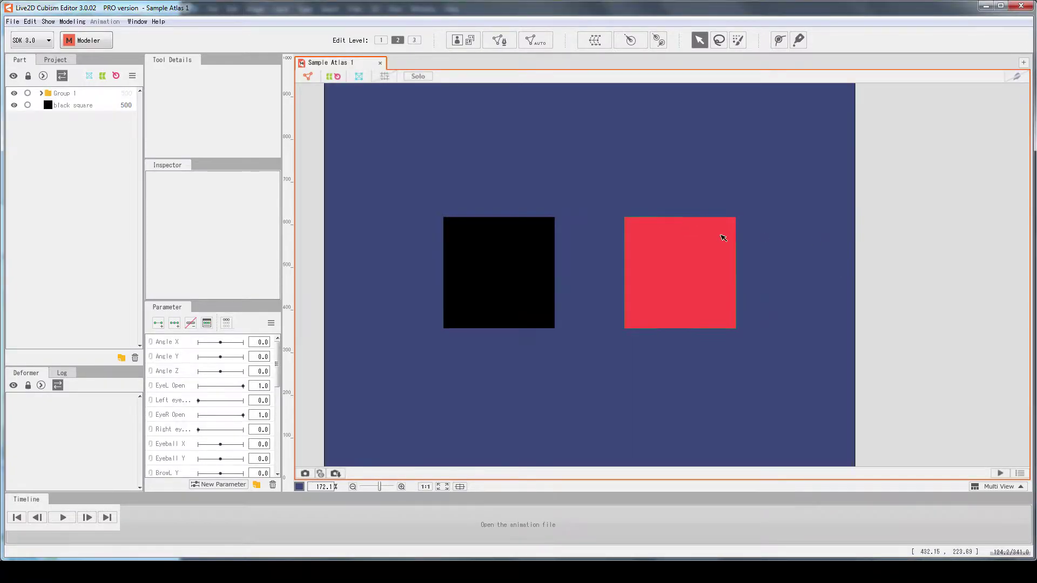
- Lighten the canvas background color and expand Group 1 to show the square meshes
click(299, 486)
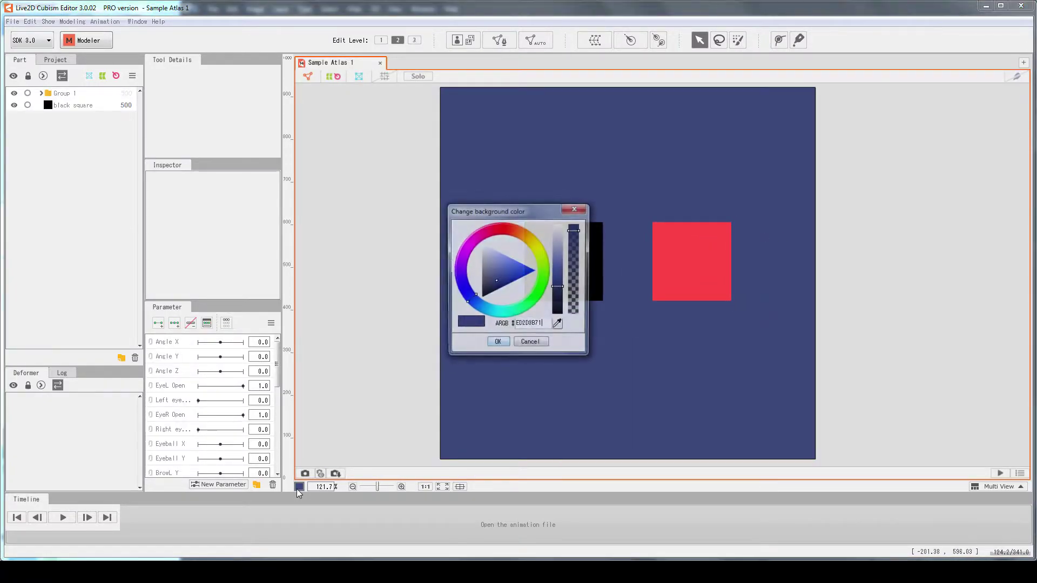
click(559, 274)
mouse_move(560, 265)
mouse_down()
mouse_move(559, 289)
mouse_move(577, 266)
mouse_up()
click(497, 344)
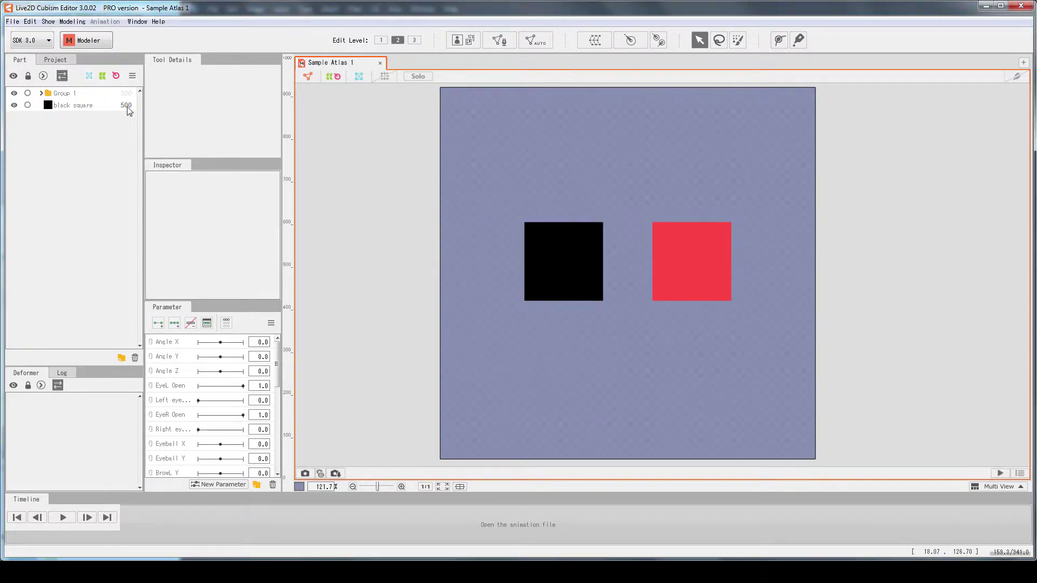
click(41, 93)
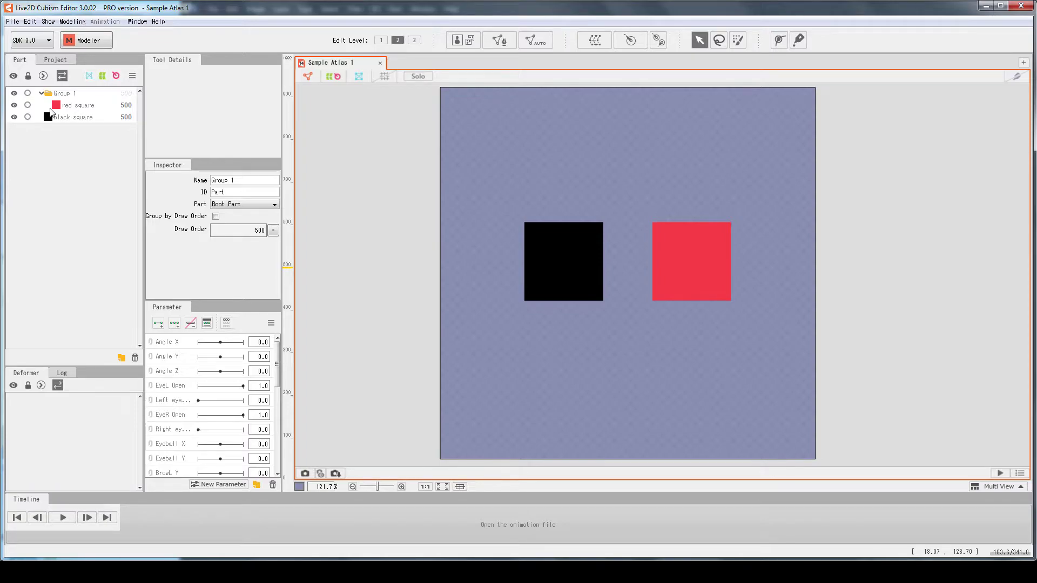
click(66, 116)
click(90, 107)
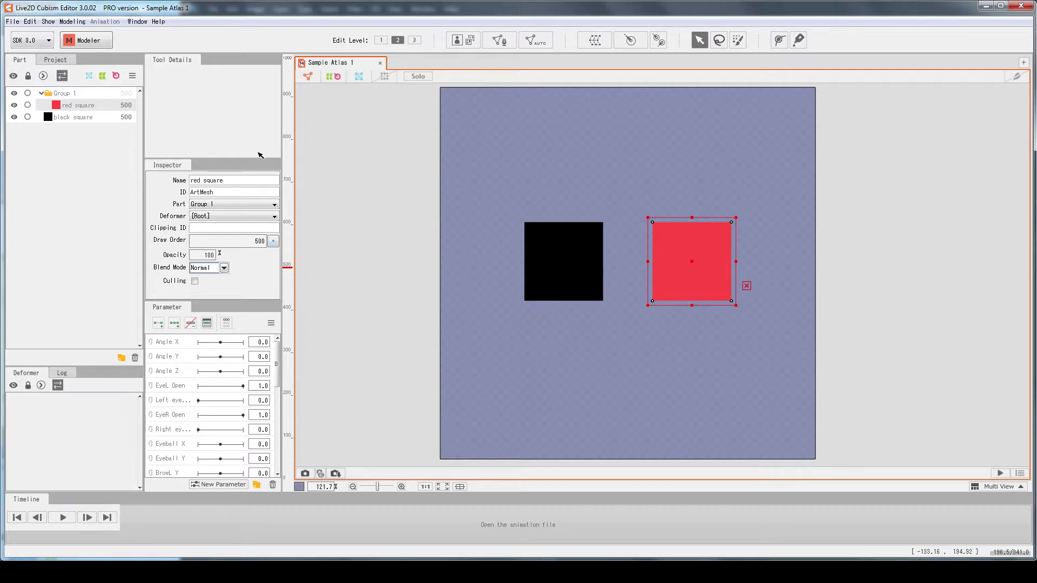
click(223, 268)
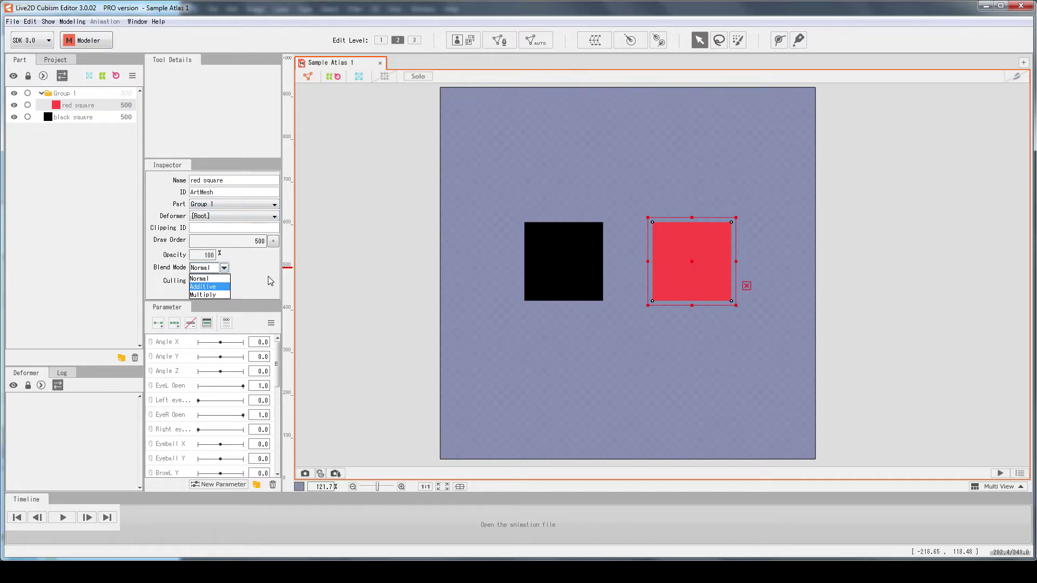
click(202, 277)
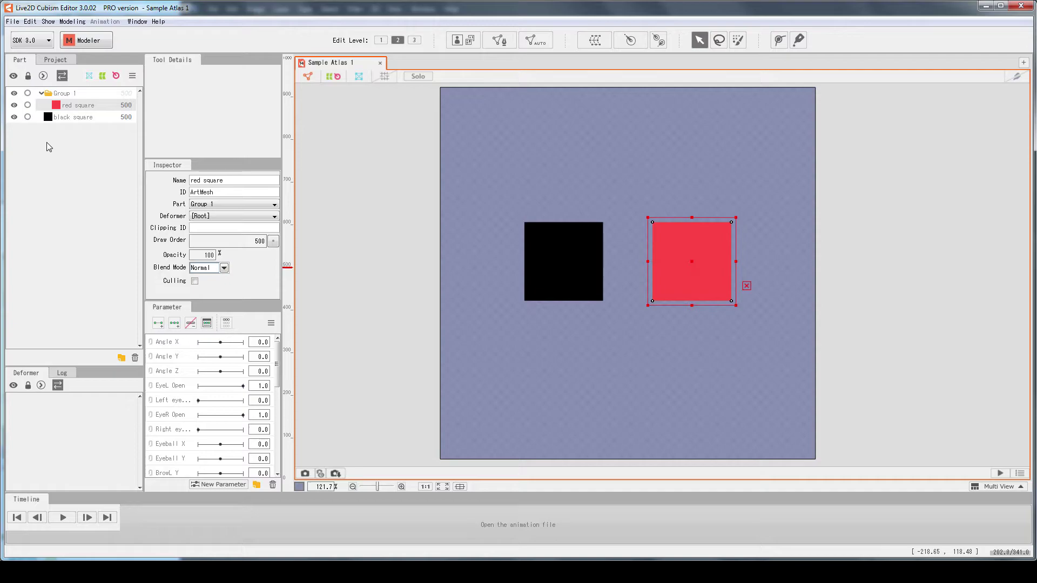
click(69, 117)
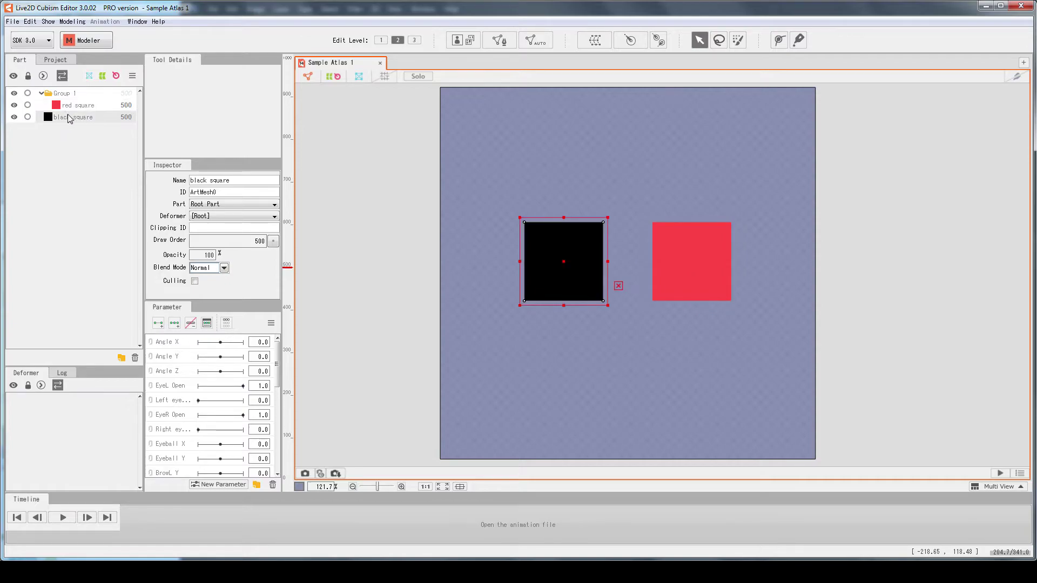
- Generate the black square's mesh automatically using the Deformation (Heavy) preset
click(69, 106)
click(566, 254)
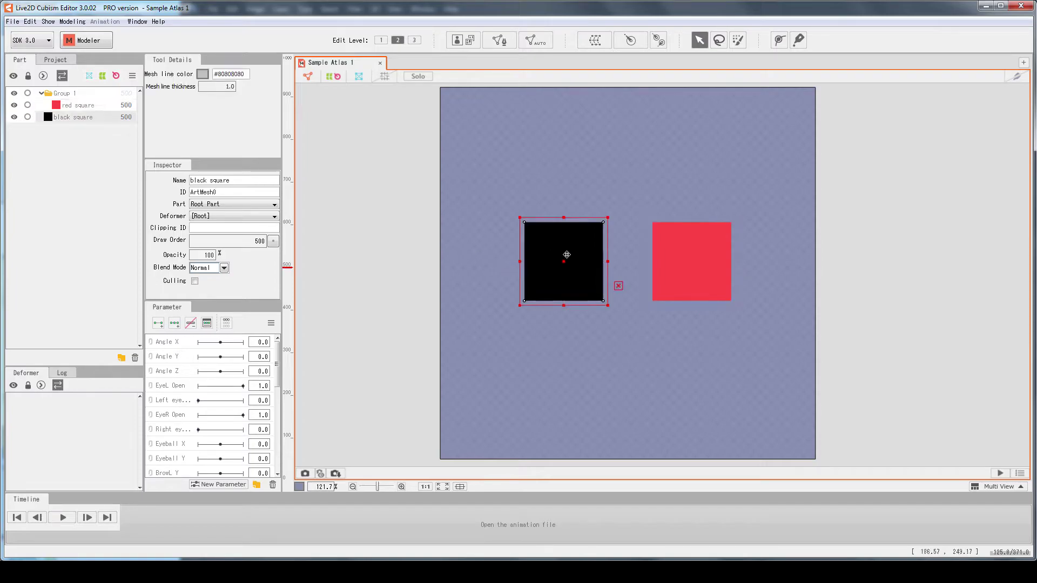
double_click(567, 268)
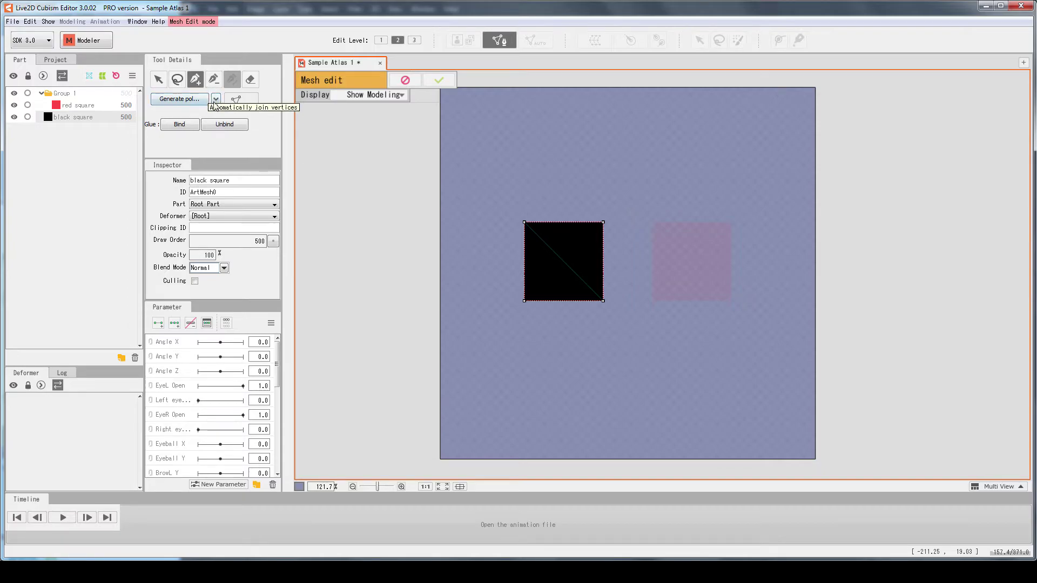
click(234, 103)
click(359, 117)
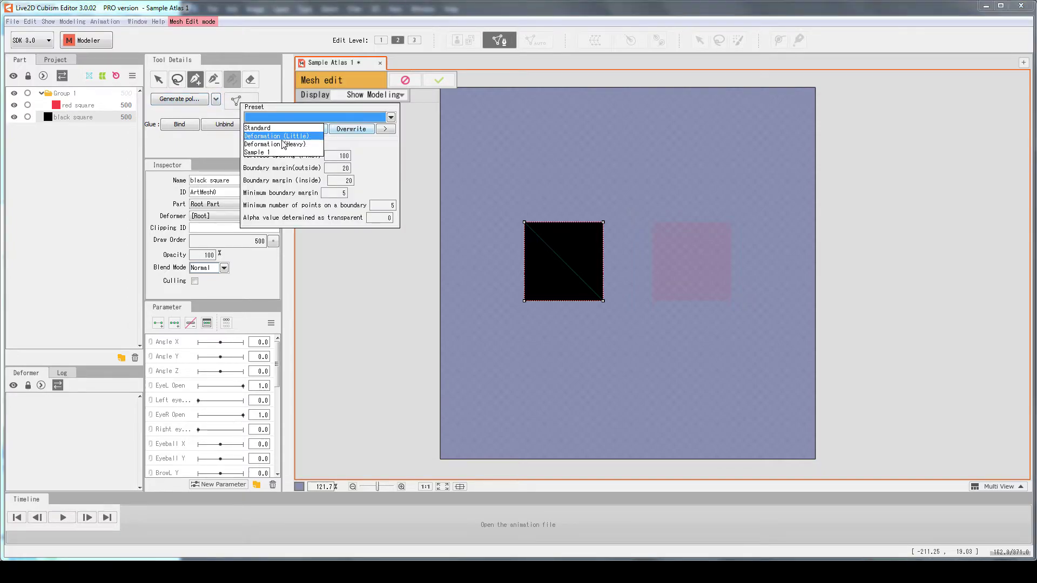
click(303, 144)
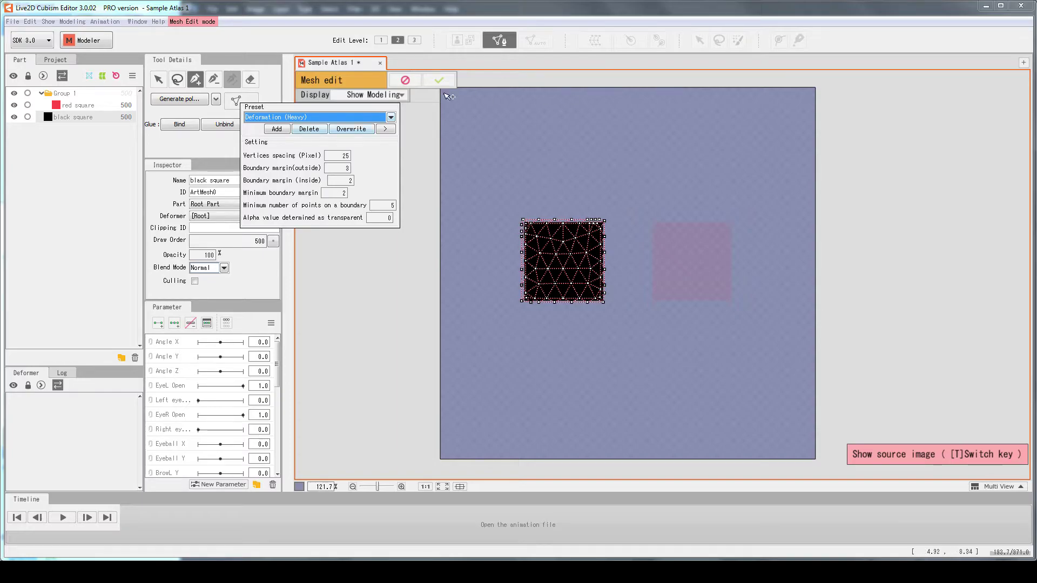
click(439, 80)
- Generate the red square's mesh with the Deformation (Little) preset
click(685, 248)
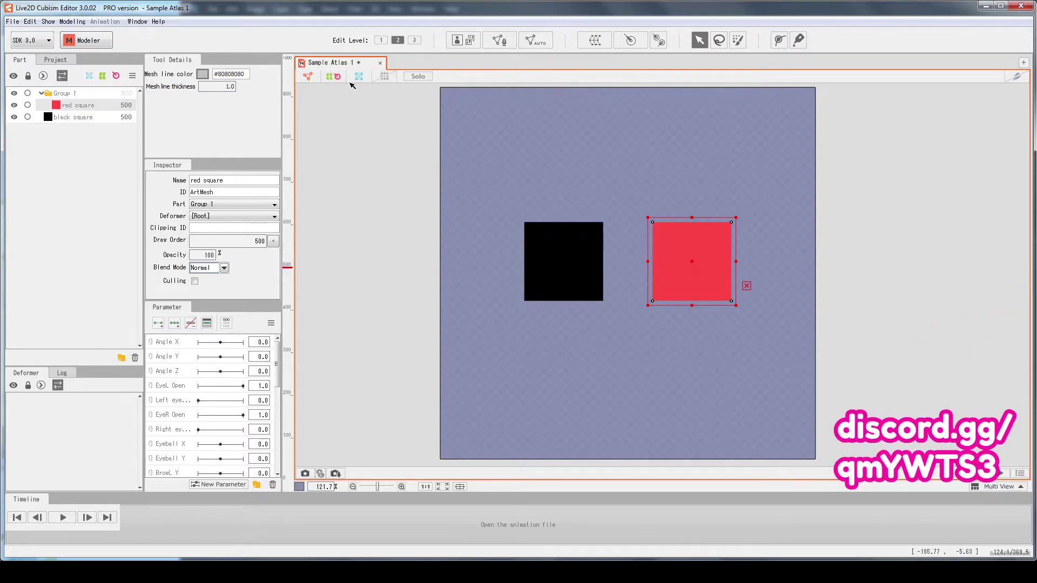
click(534, 40)
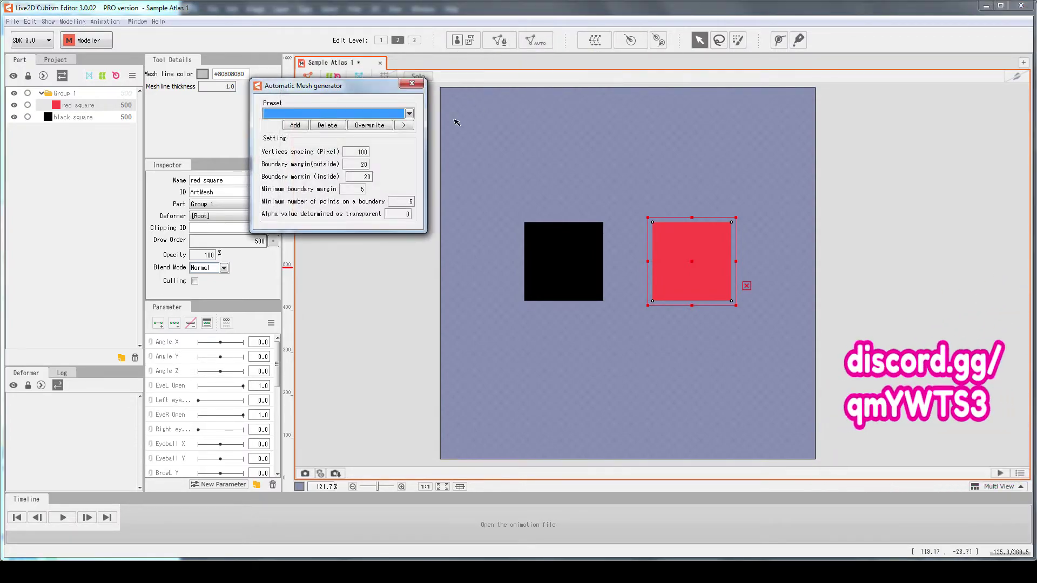
click(409, 113)
click(324, 136)
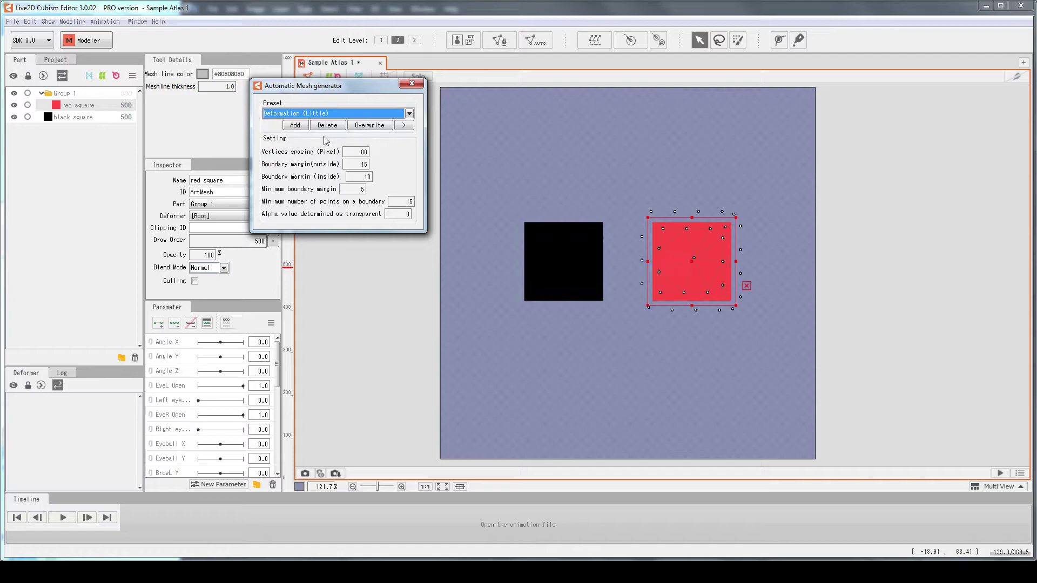
click(412, 85)
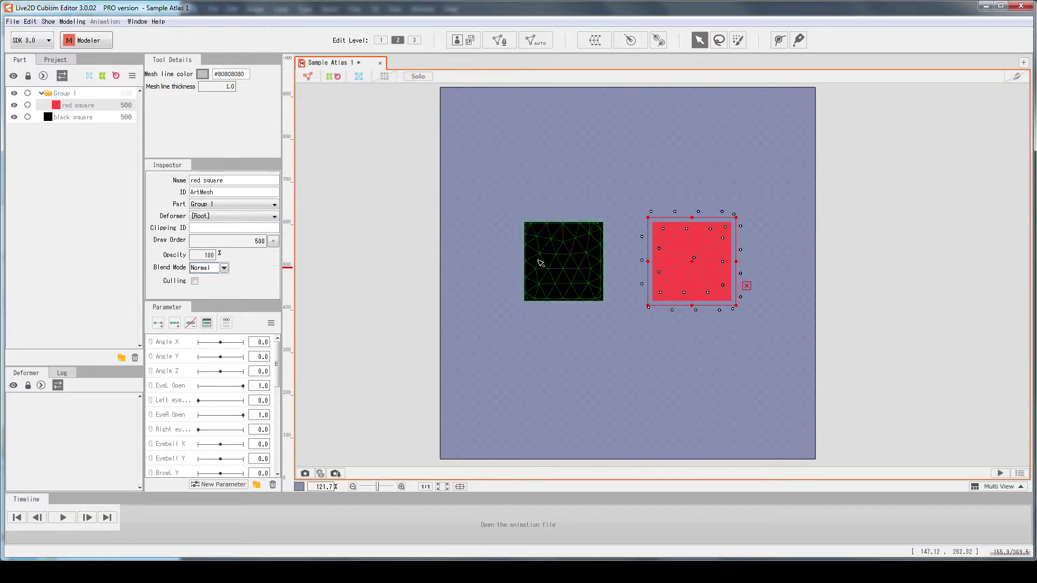
- Key the black square to Angle X, shifting it right at 30 and left at -30
click(537, 260)
double_click(168, 342)
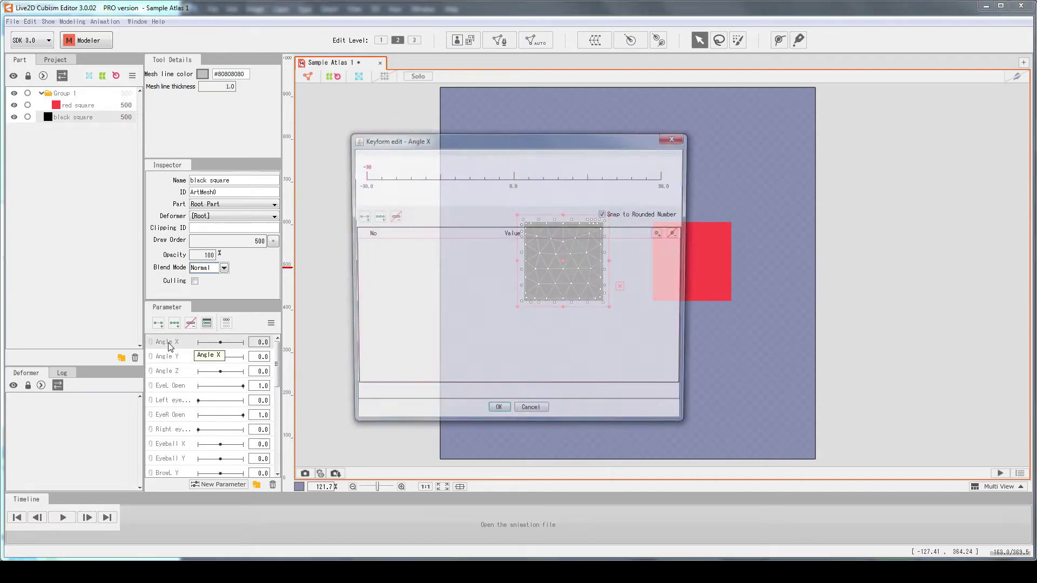
click(531, 415)
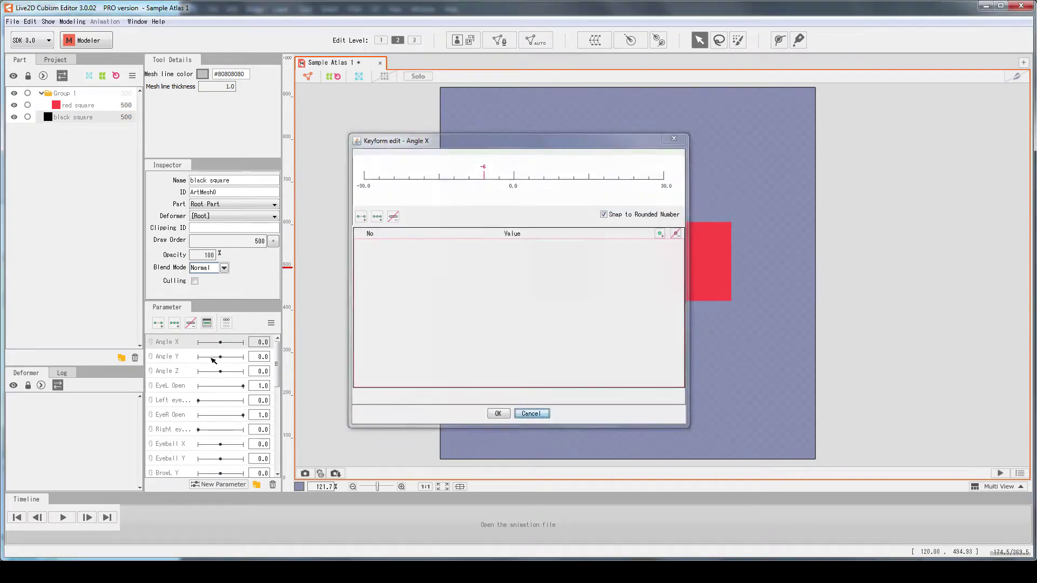
click(175, 323)
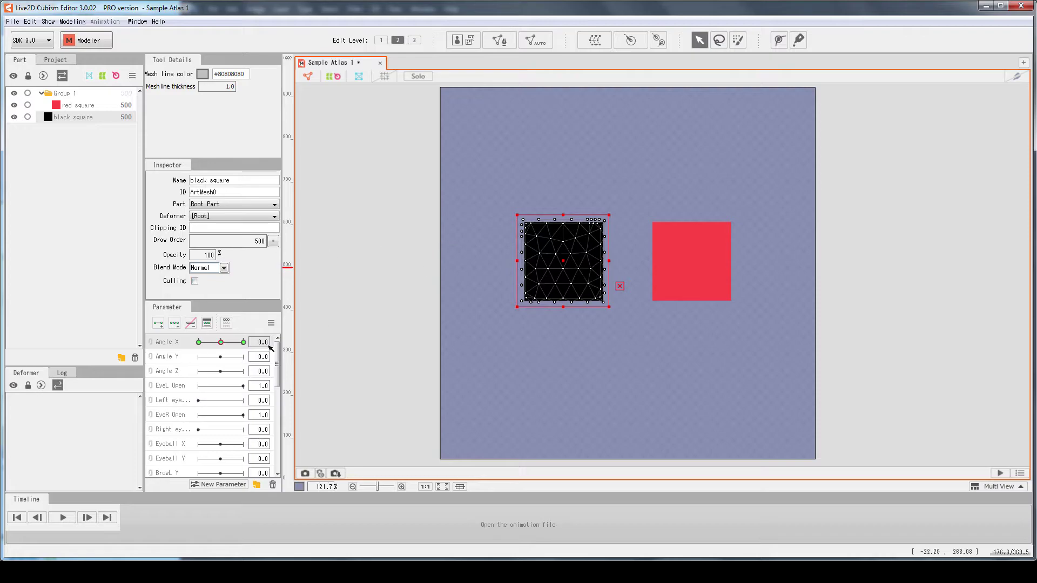
click(243, 342)
drag(582, 263, 643, 267)
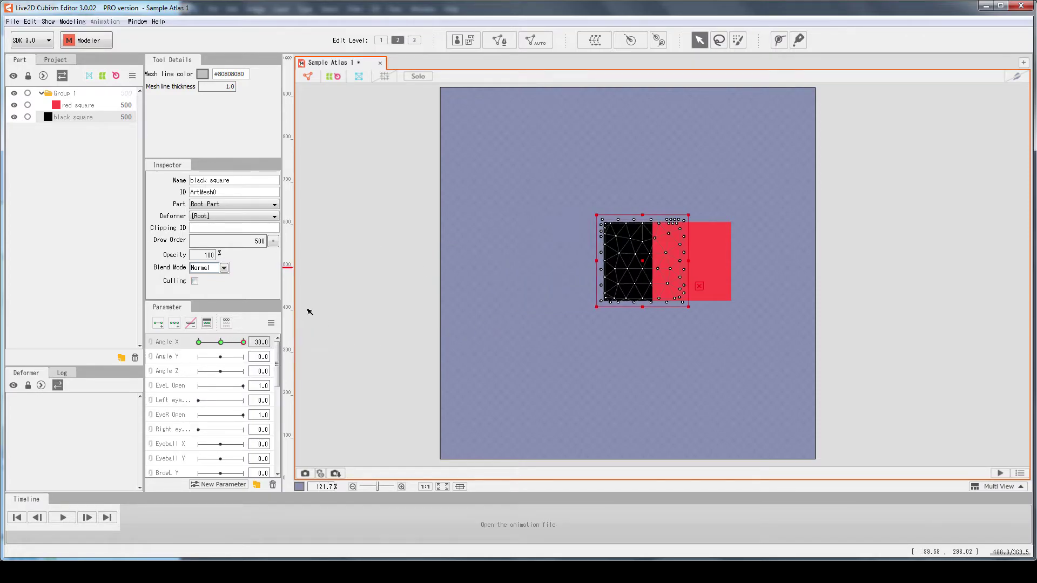
click(199, 342)
drag(564, 265, 493, 265)
click(220, 342)
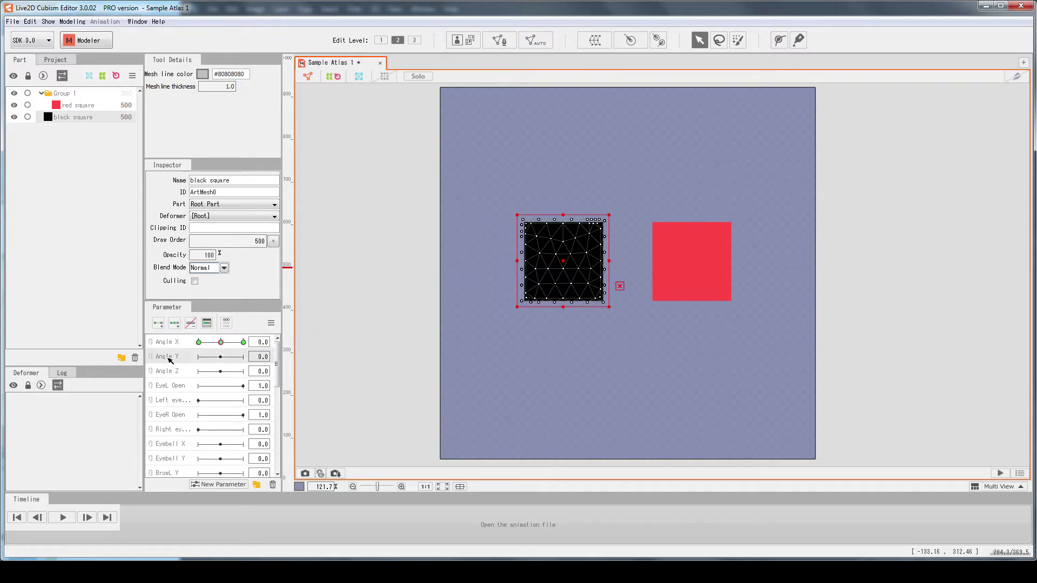
- Add Angle Y keys at -30, 0 and 30, raising the black square at 30 and lowering it at -30
double_click(169, 359)
click(376, 216)
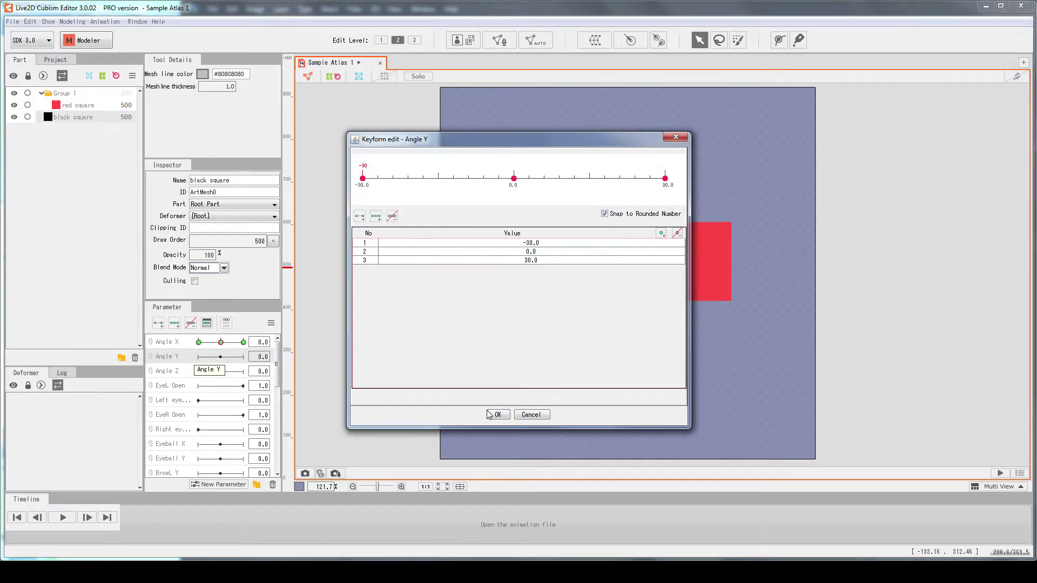
click(496, 414)
drag(562, 255, 562, 152)
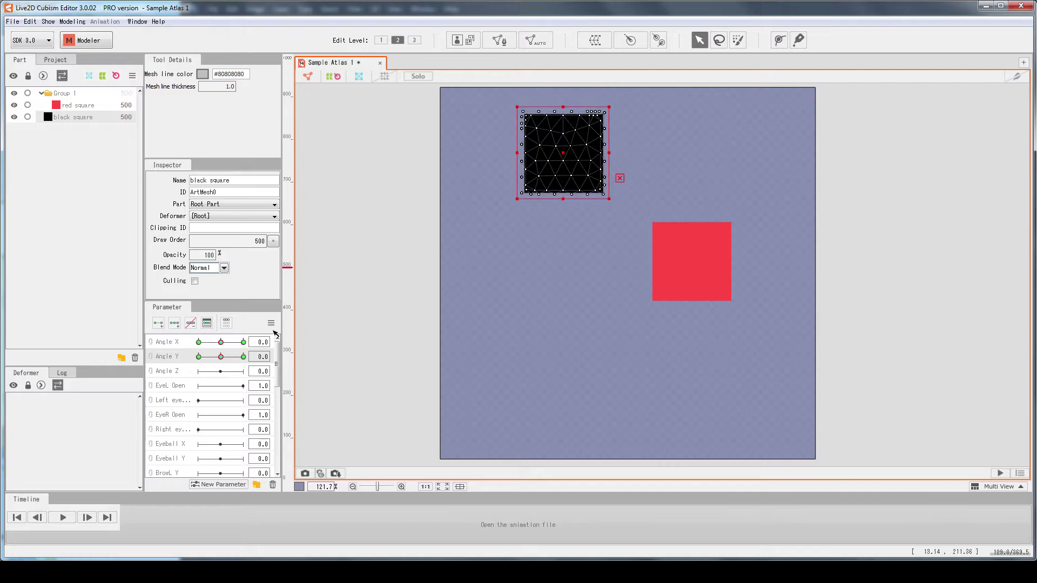
drag(222, 356, 243, 356)
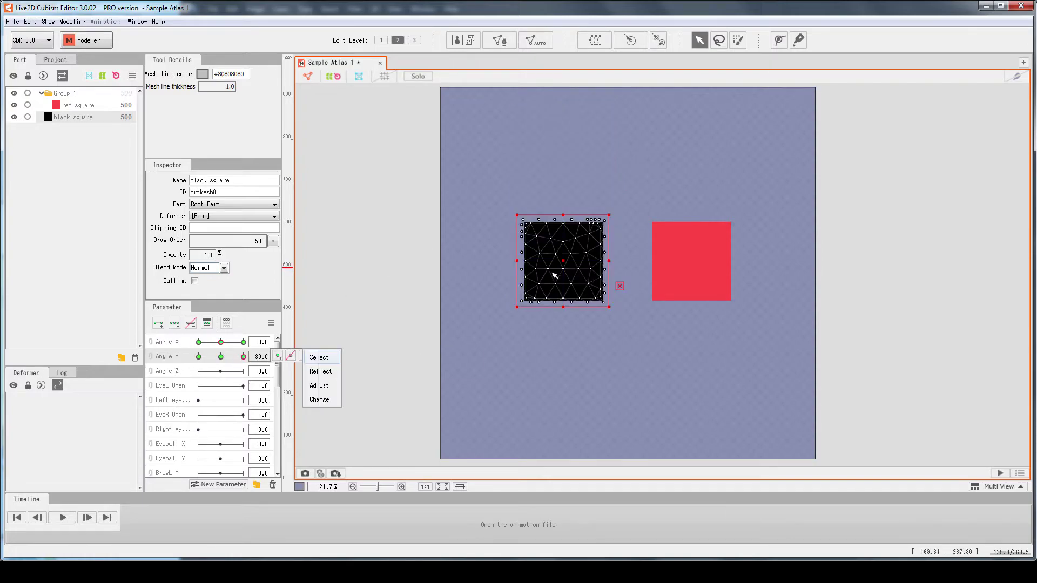
drag(559, 260, 560, 160)
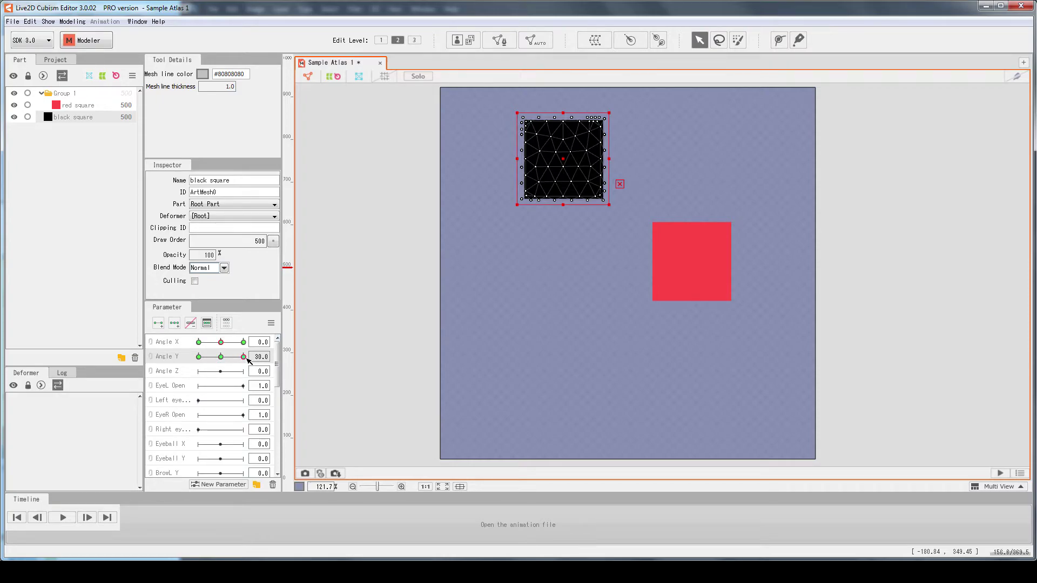
drag(244, 357, 199, 357)
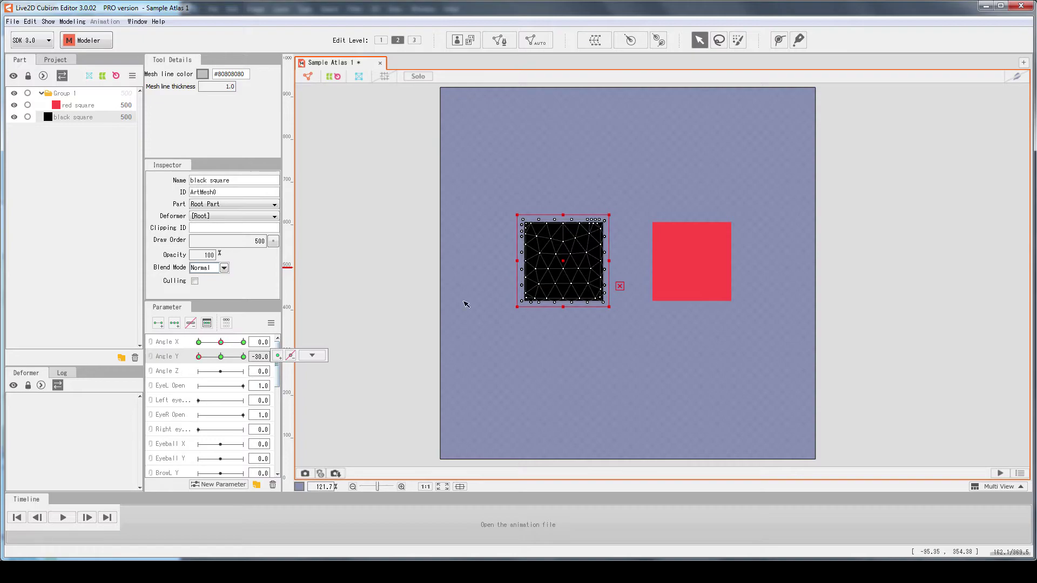
drag(563, 260, 563, 373)
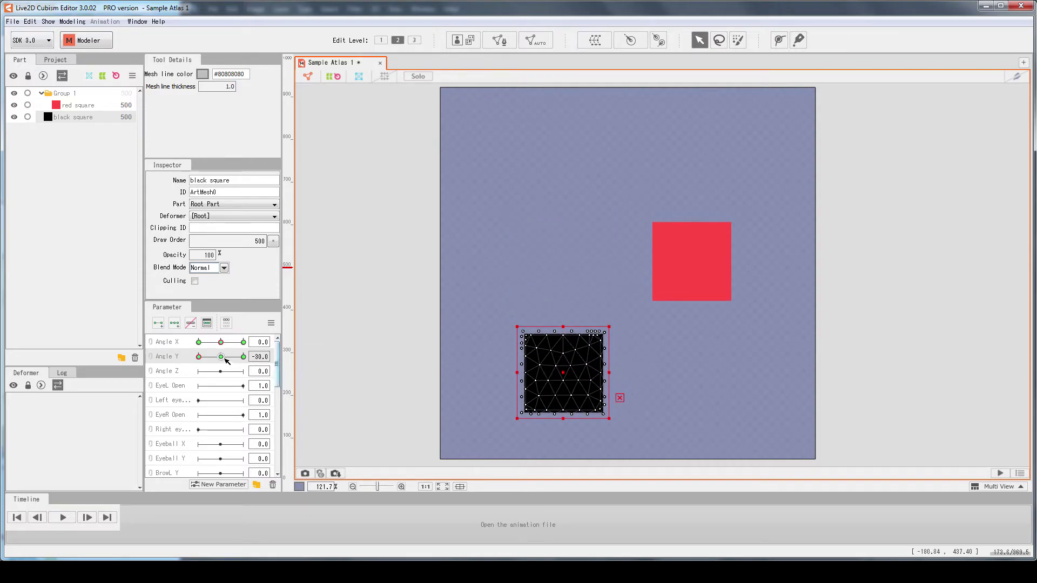
click(221, 356)
right_click(301, 361)
- Link Angle X and Angle Y into one 2D control and move the black square up at corner keys
key(Escape)
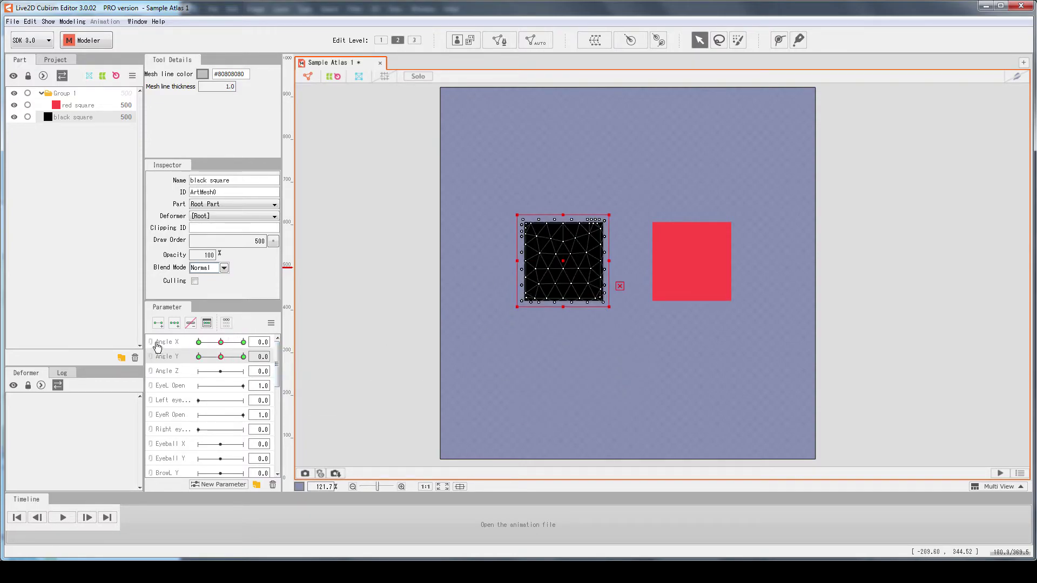
click(151, 349)
drag(229, 353, 198, 343)
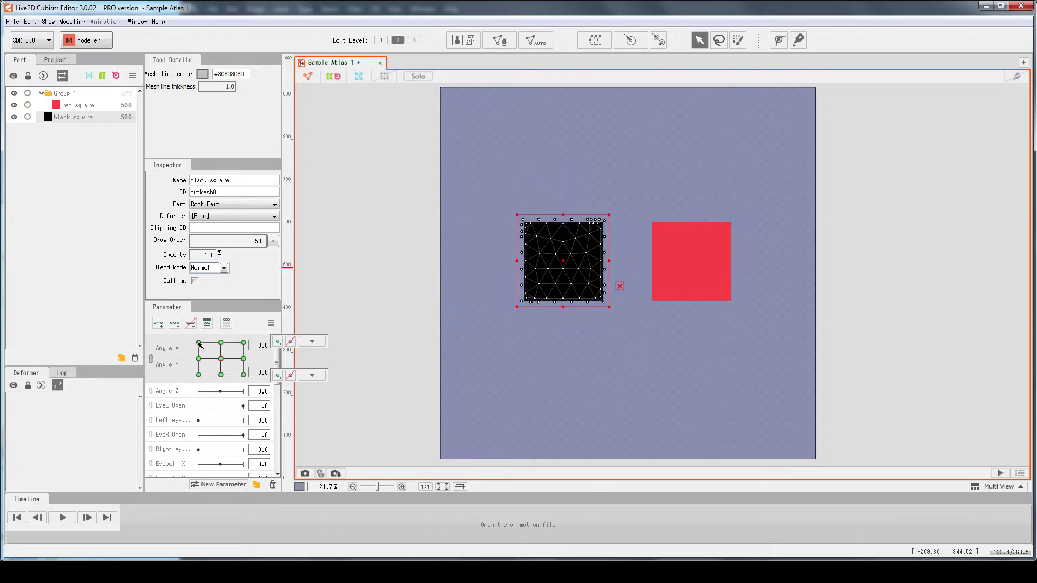
key(Up)
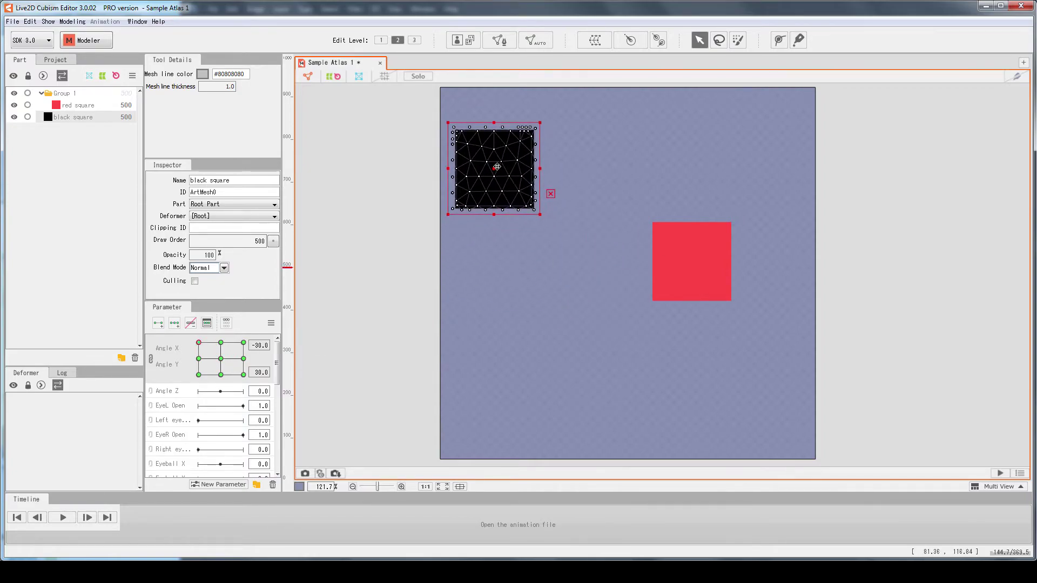
click(244, 342)
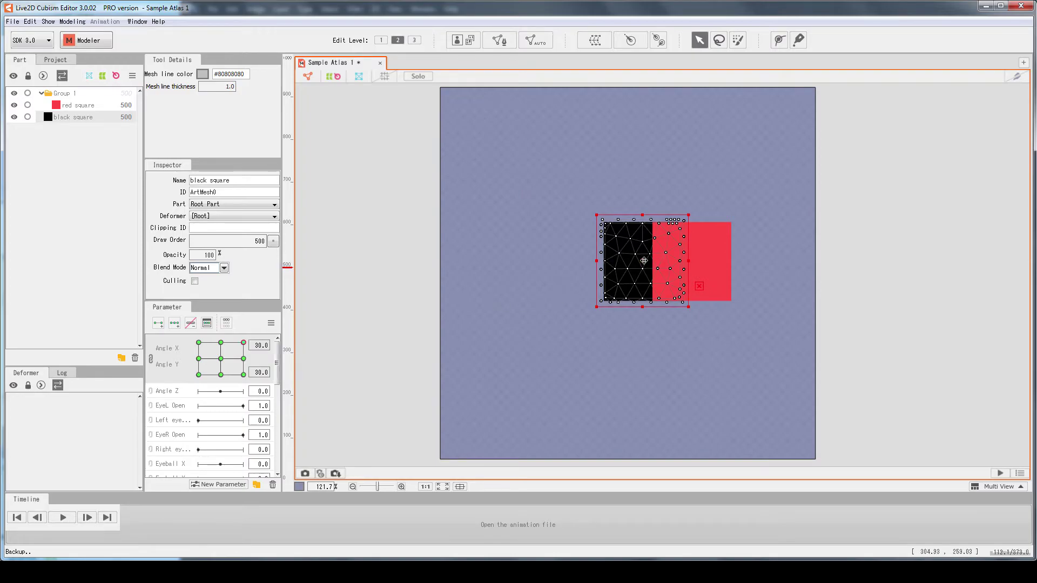
drag(648, 259, 643, 164)
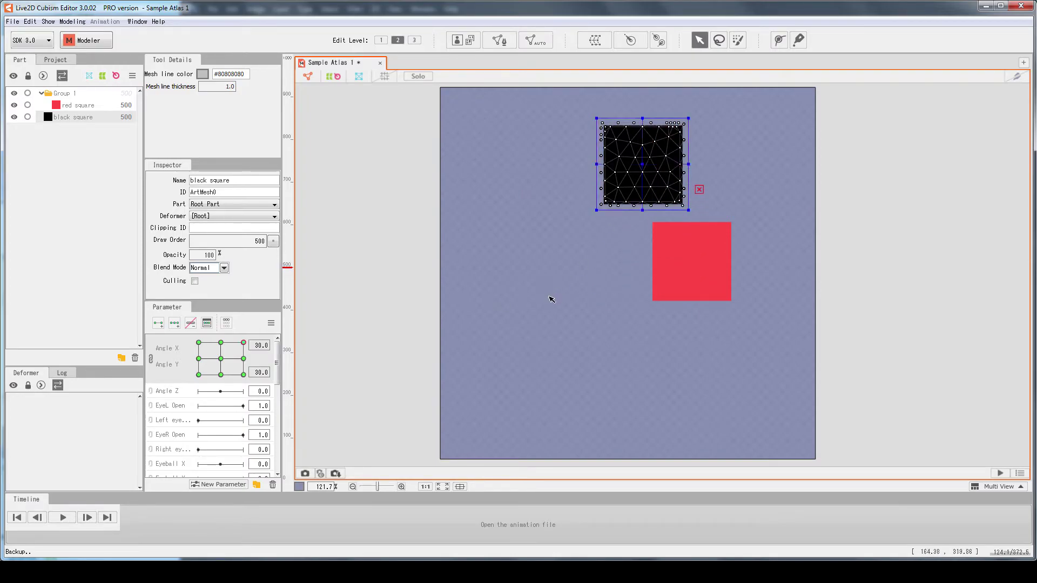
- Synthesize the remaining corner keyforms and test the black square's combined motion
key(ctrl+shift+c)
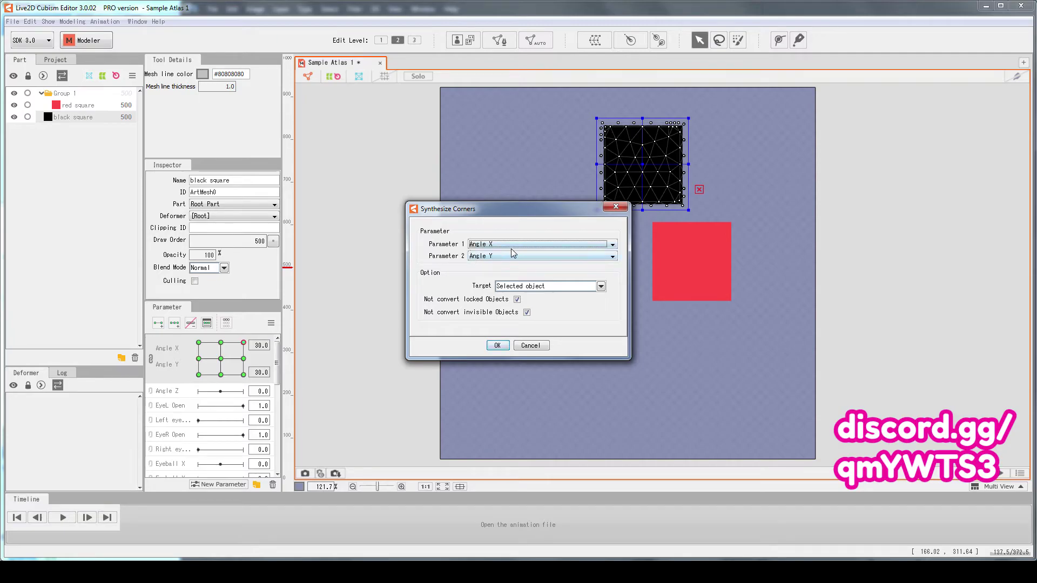
click(498, 346)
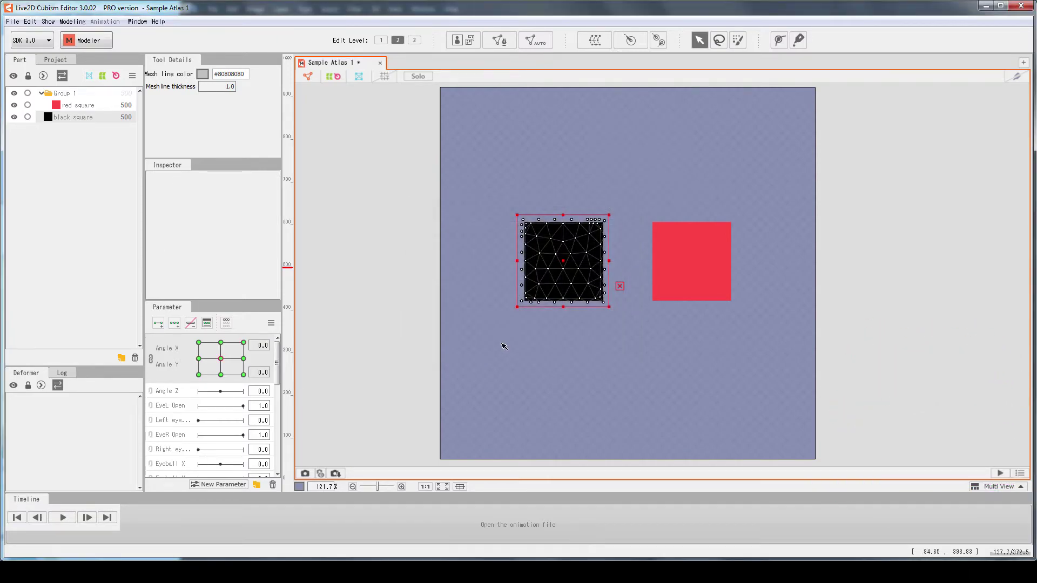
mouse_move(221, 358)
mouse_down()
mouse_move(199, 342)
mouse_move(199, 375)
mouse_move(243, 343)
mouse_move(206, 358)
mouse_move(244, 365)
mouse_move(217, 373)
mouse_move(213, 346)
mouse_move(205, 349)
mouse_move(222, 343)
mouse_move(203, 361)
mouse_move(220, 344)
mouse_move(199, 342)
mouse_move(236, 353)
mouse_move(215, 372)
mouse_move(237, 362)
mouse_move(221, 359)
mouse_up()
click(672, 274)
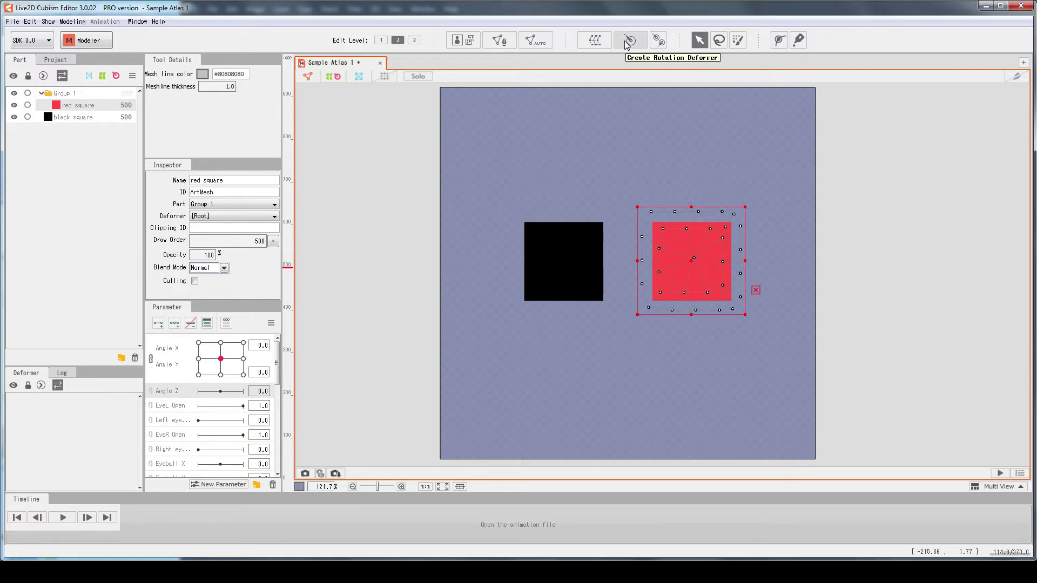
- Add three Angle Z keys at -30, 0 and 30 to the red square
click(152, 391)
click(376, 216)
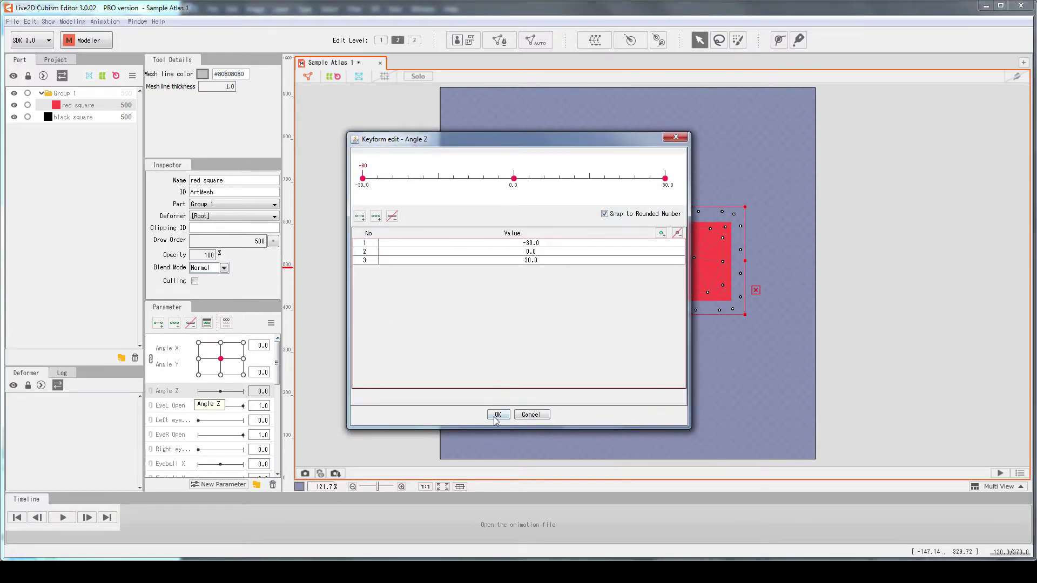
click(497, 414)
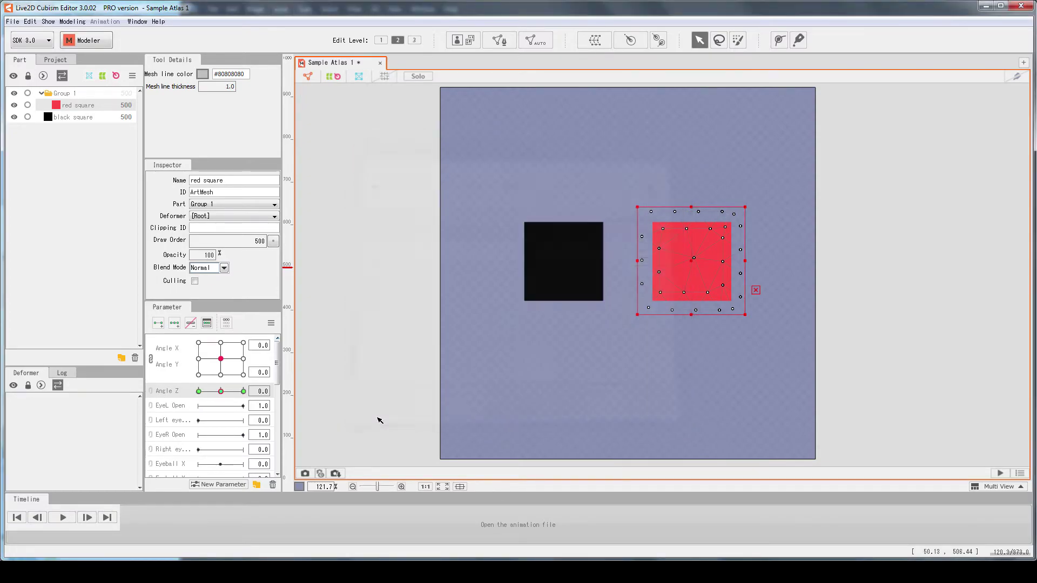
- Wrap the red square in a new rotation deformer, test a rotation, then undo it
click(635, 45)
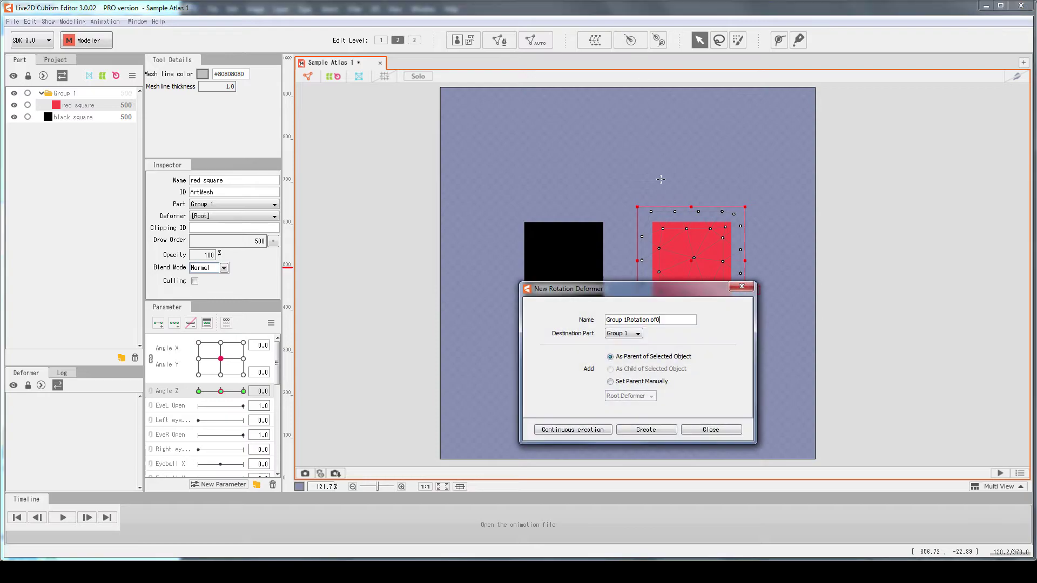
click(652, 431)
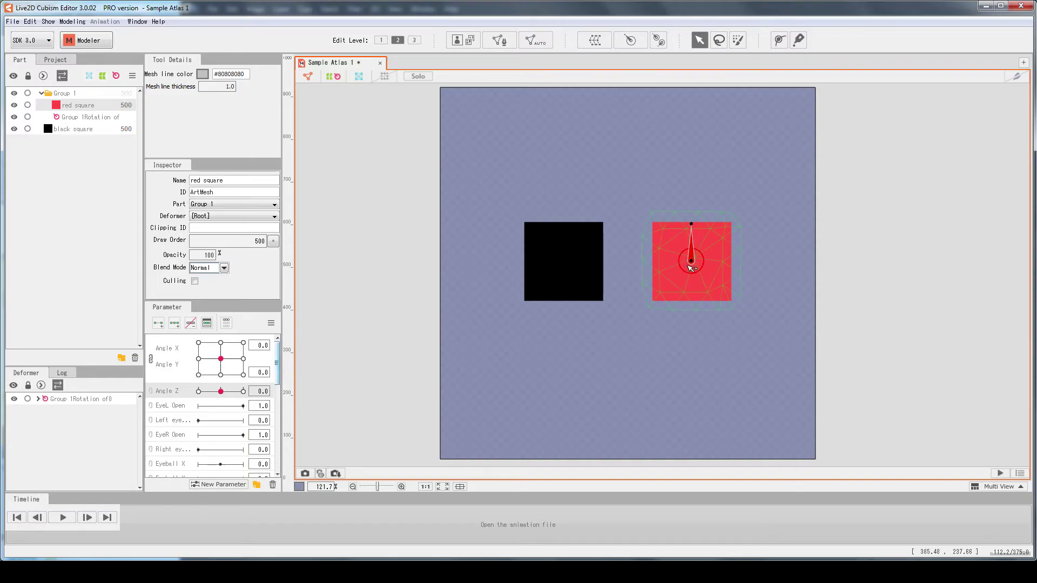
click(691, 261)
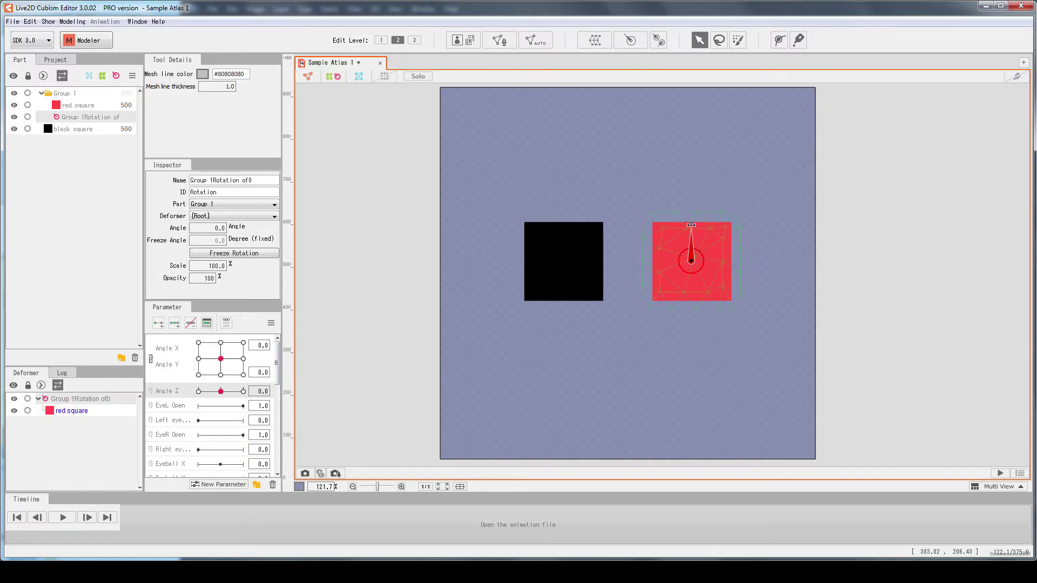
drag(692, 223, 675, 316)
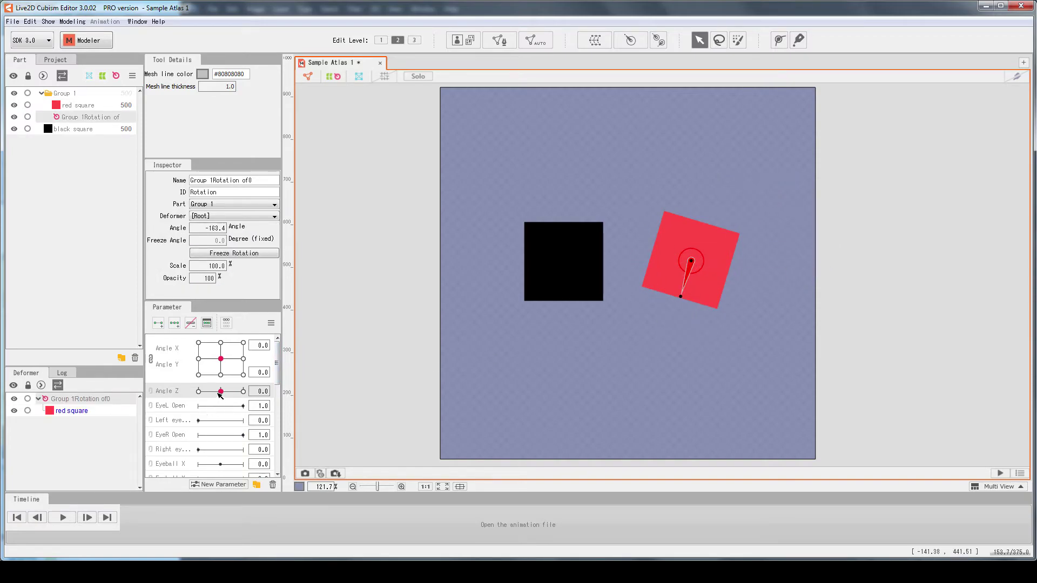
key(ctrl+z)
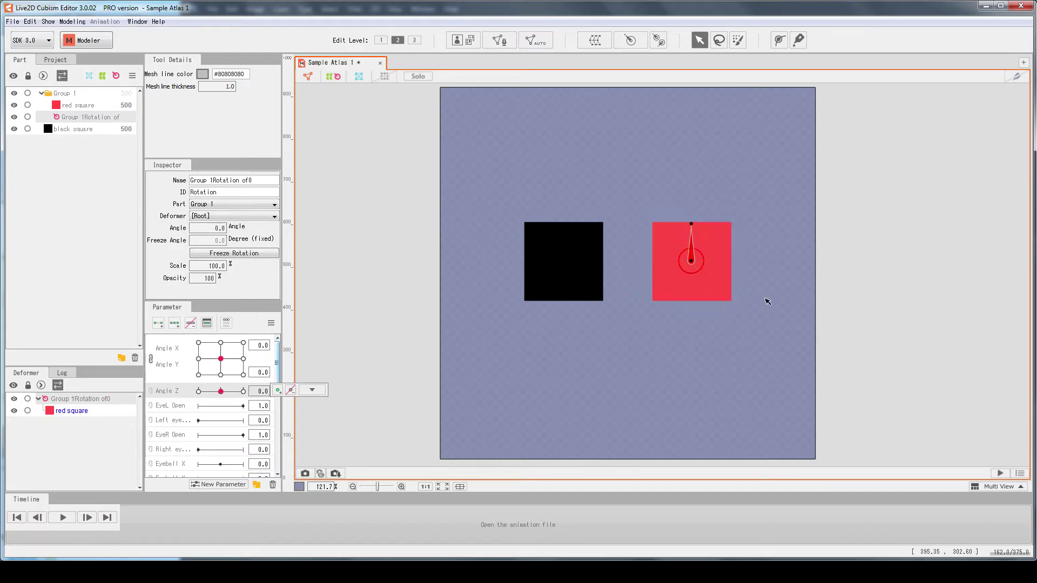
click(690, 284)
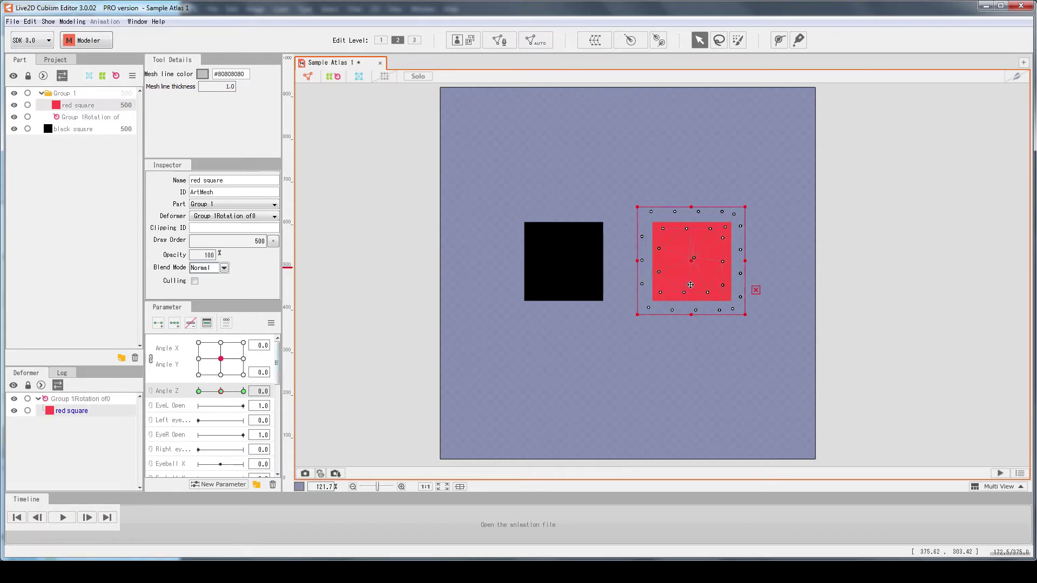
- Add Angle Z keys at -30, 0 and 30 to the red square's rotation deformer
click(653, 284)
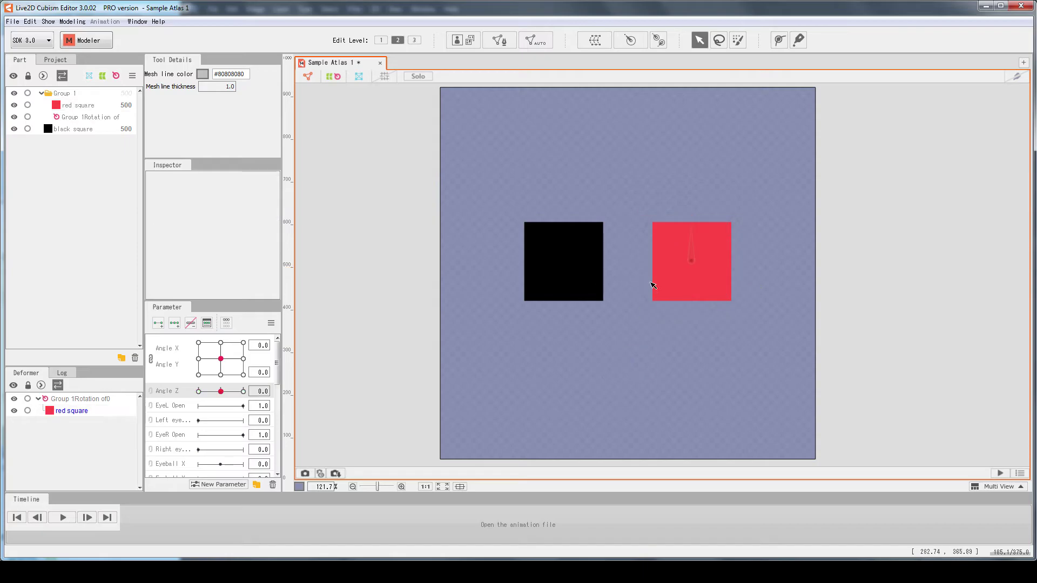
click(691, 243)
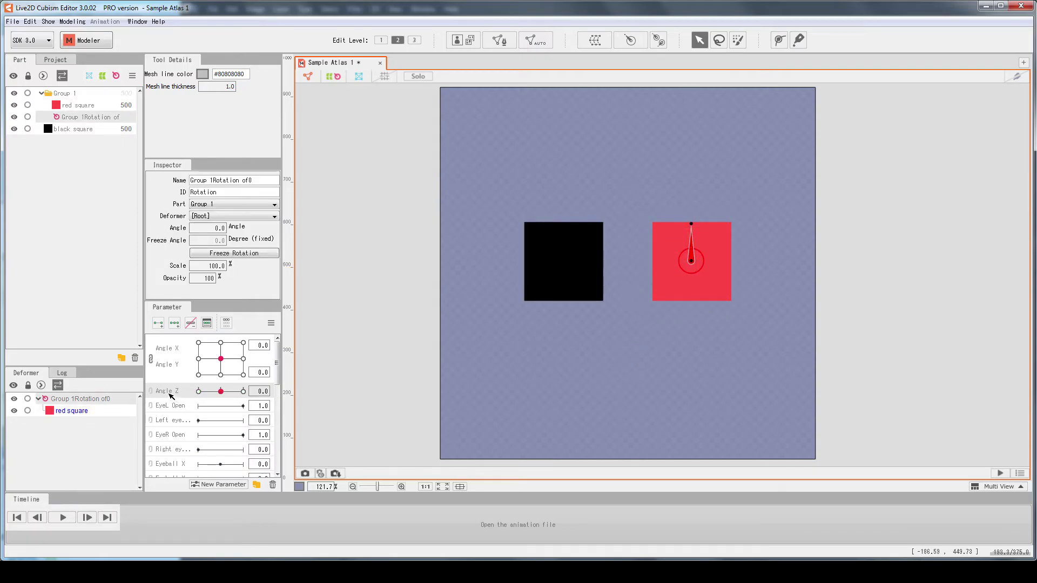
double_click(171, 395)
click(376, 216)
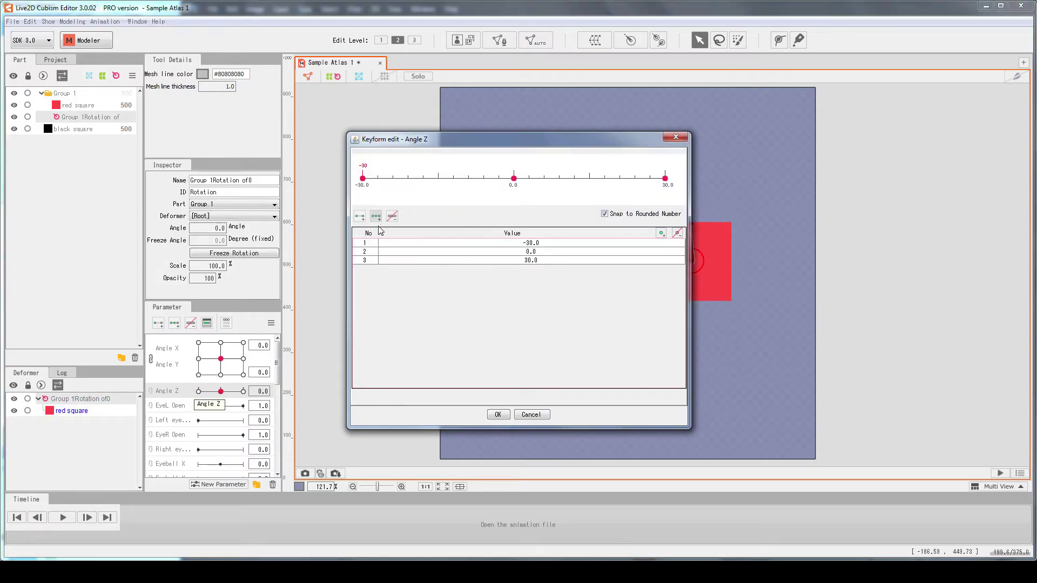
click(497, 415)
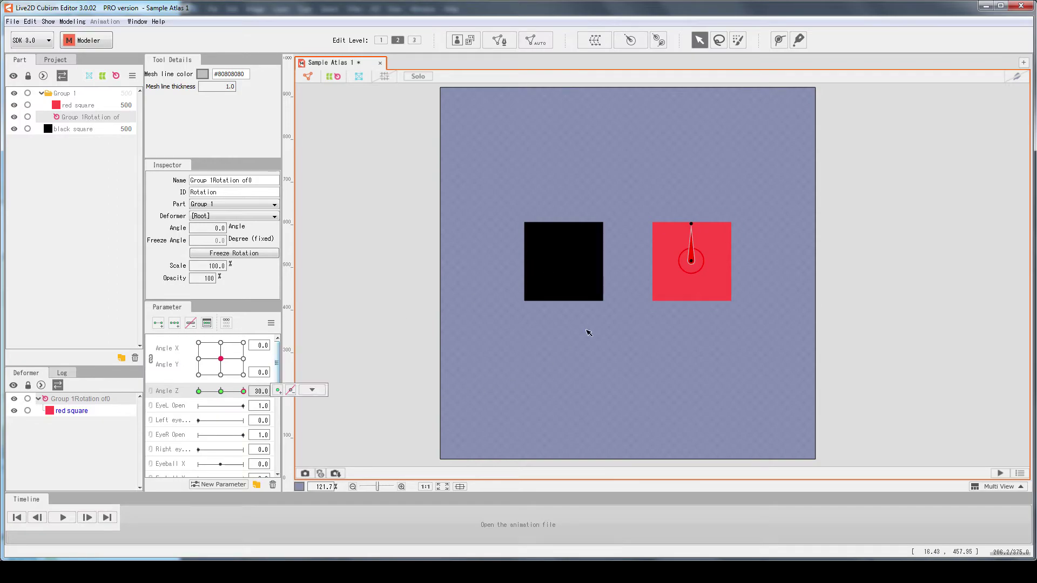
- Rotate the deformer at the Angle Z end keys and preview the red square turning
click(689, 222)
click(690, 223)
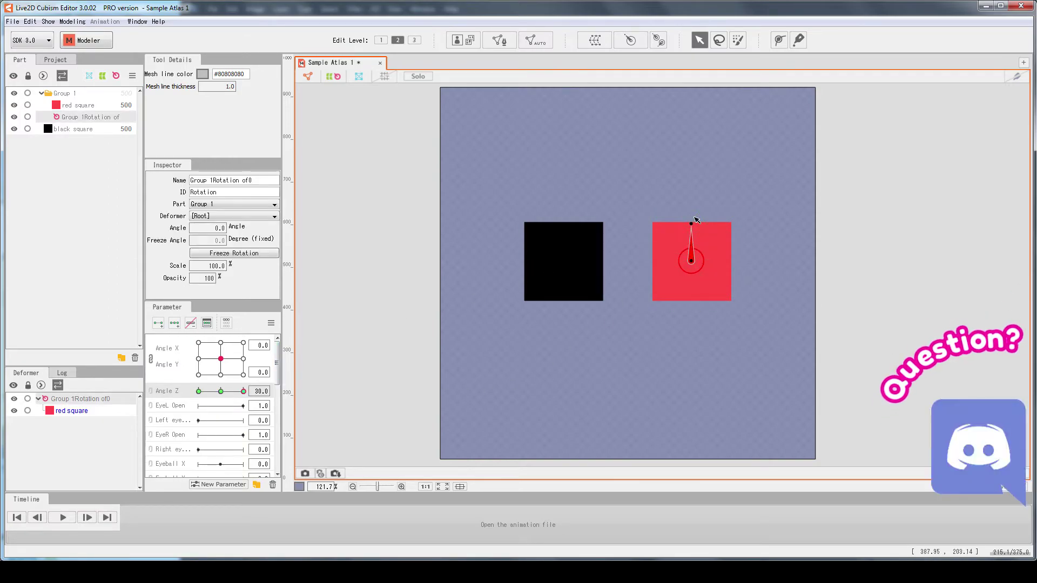
drag(688, 222, 697, 322)
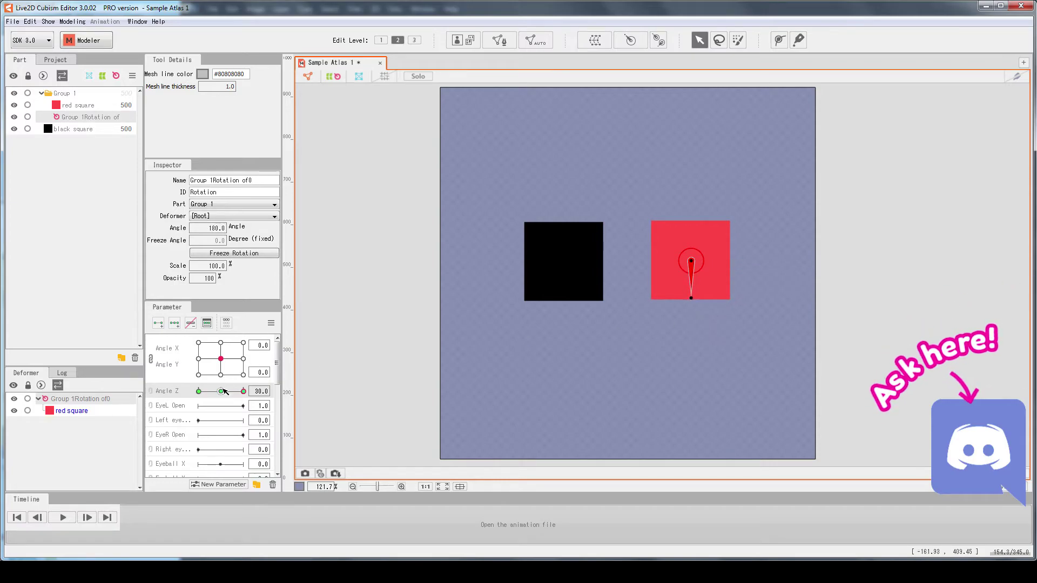
click(199, 391)
drag(691, 223, 690, 309)
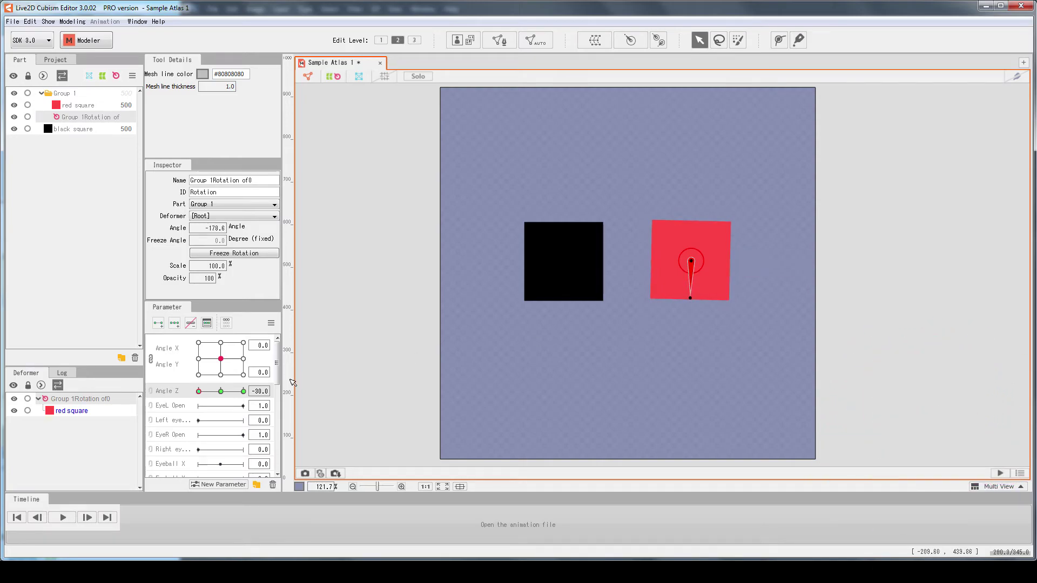
drag(199, 391, 215, 357)
- Reset Angle X, Y and Z to zero and switch back to Photoshop
double_click(225, 369)
double_click(224, 392)
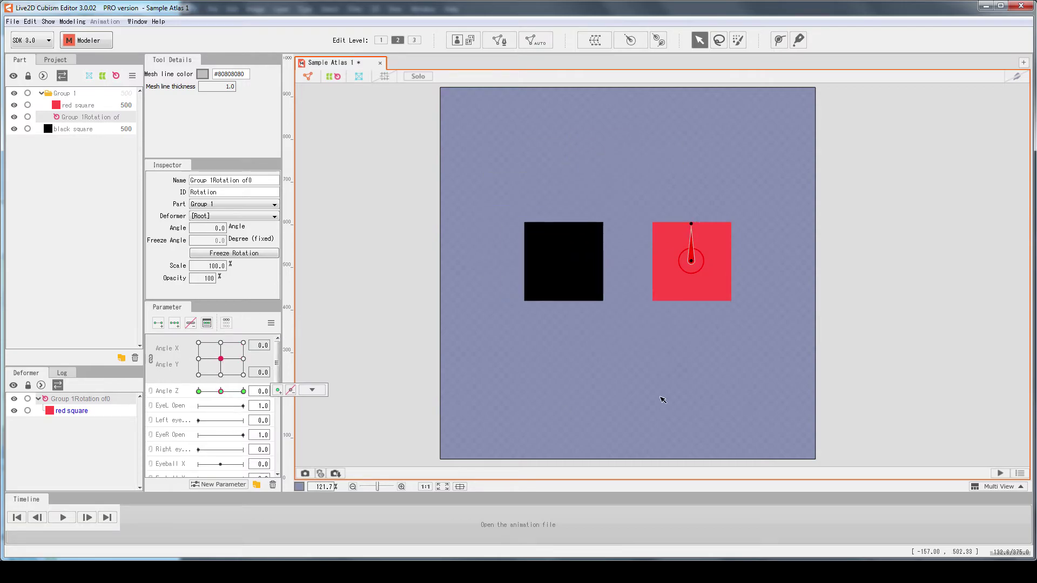
key(alt+Tab)
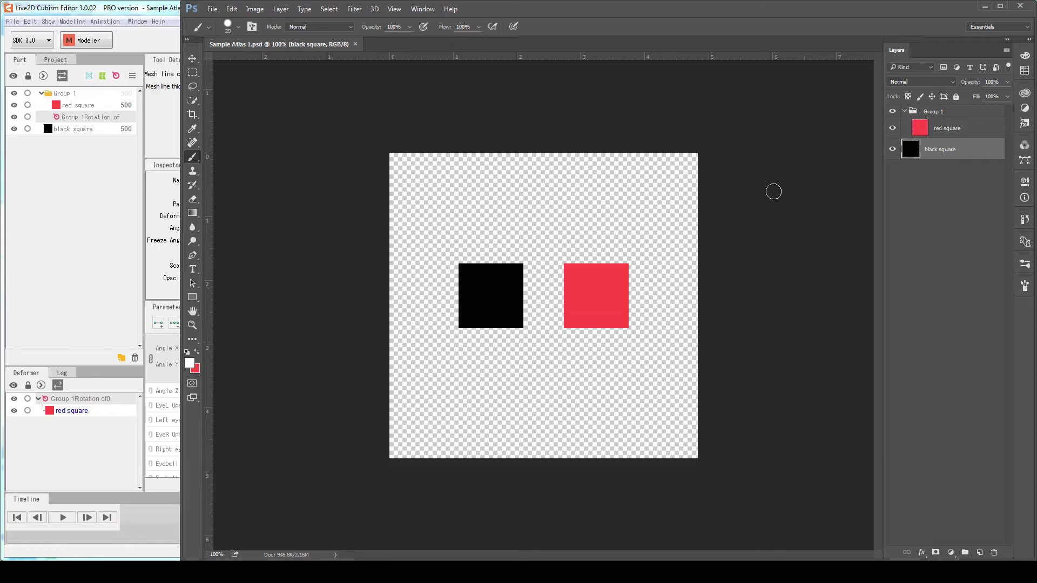
- Create a new Layer 1 above the black square and rasterize it for painting
key(ctrl+shift+n)
key(Return)
right_click(928, 154)
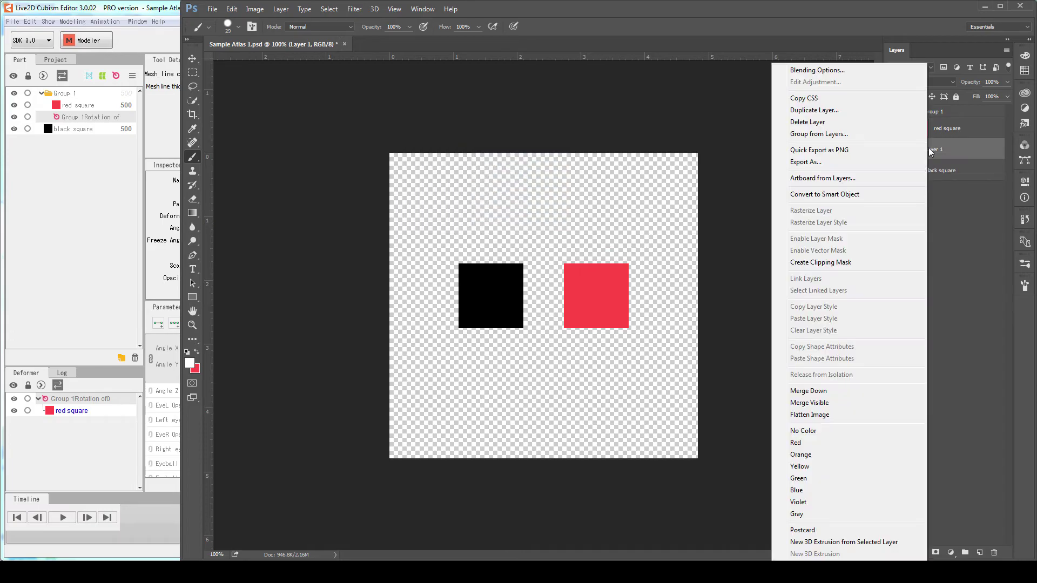
click(857, 196)
right_click(951, 157)
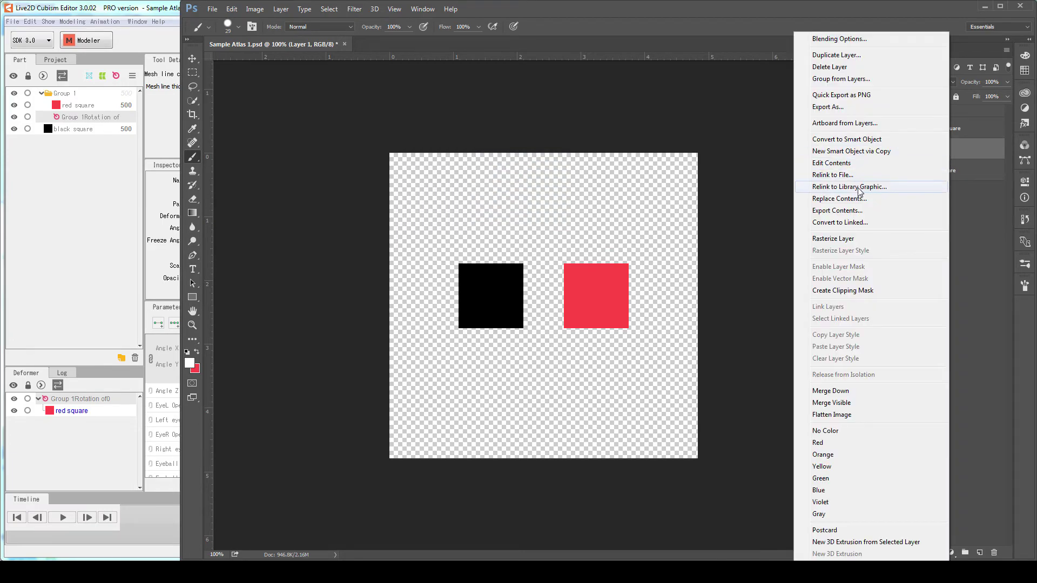
click(953, 222)
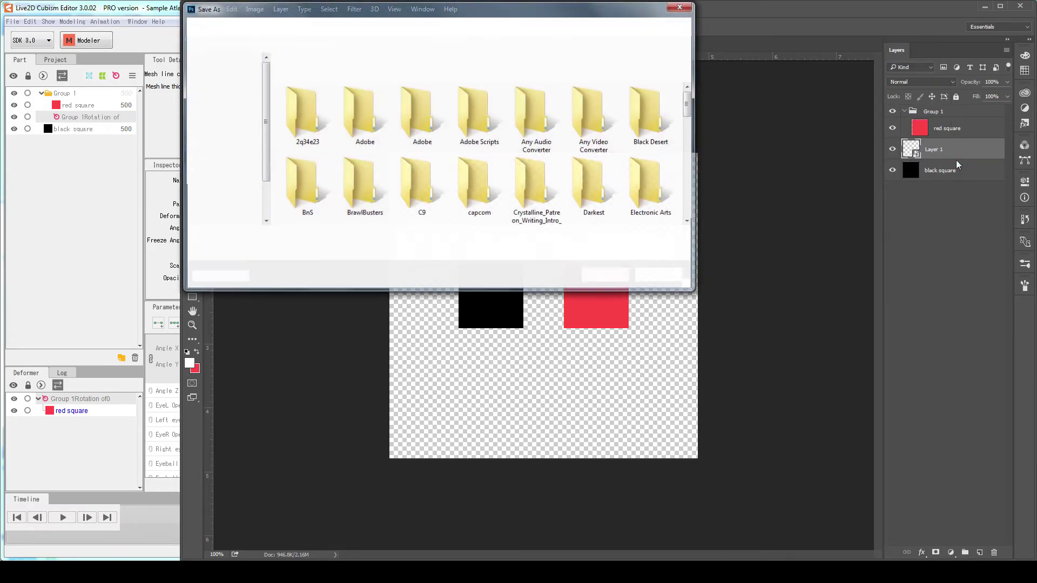
click(656, 274)
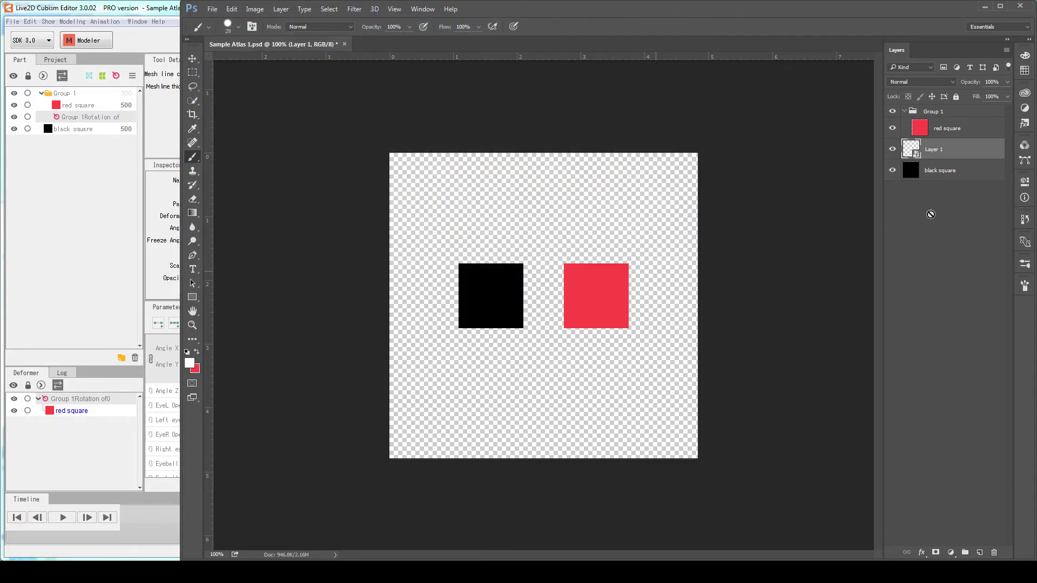
click(551, 227)
click(527, 218)
- Clip Layer 1 to the black square, paint it white, and merge it down
right_click(929, 148)
click(805, 261)
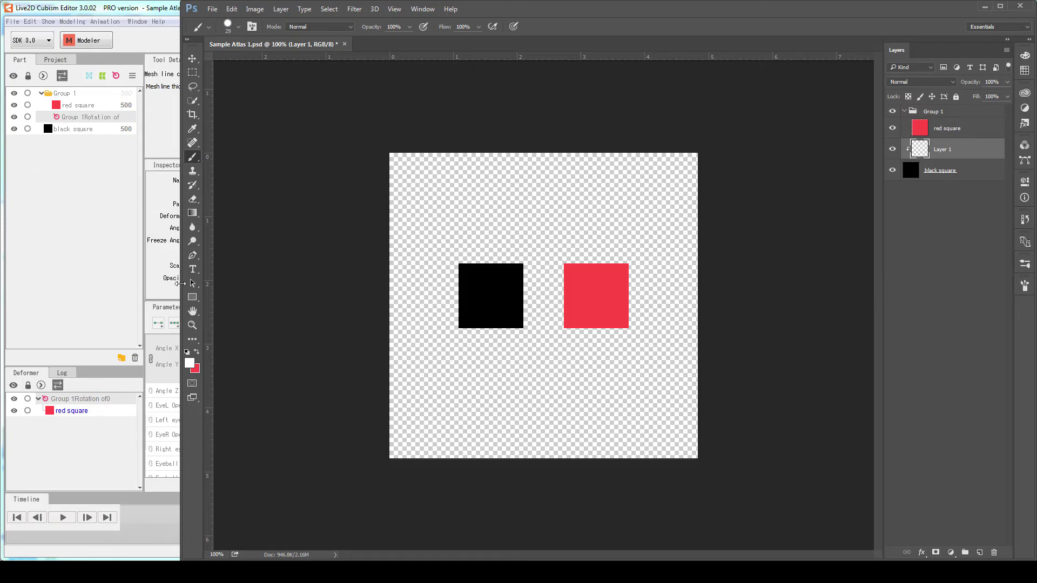
mouse_move(479, 257)
mouse_down()
mouse_move(461, 289)
mouse_move(480, 251)
mouse_move(521, 256)
mouse_move(519, 318)
mouse_move(482, 349)
mouse_move(495, 333)
mouse_move(512, 250)
mouse_move(511, 290)
mouse_up()
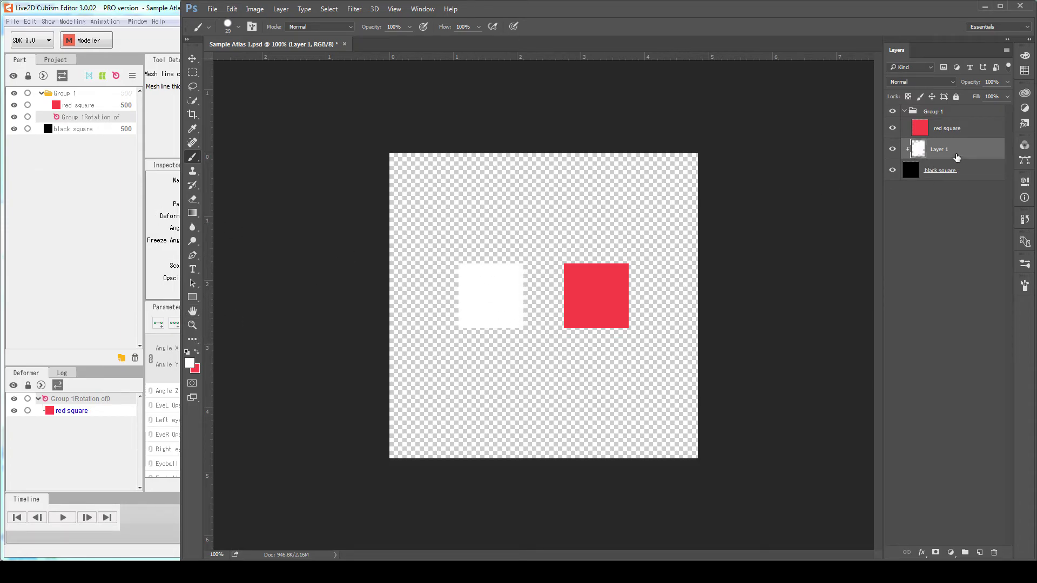
key(ctrl+e)
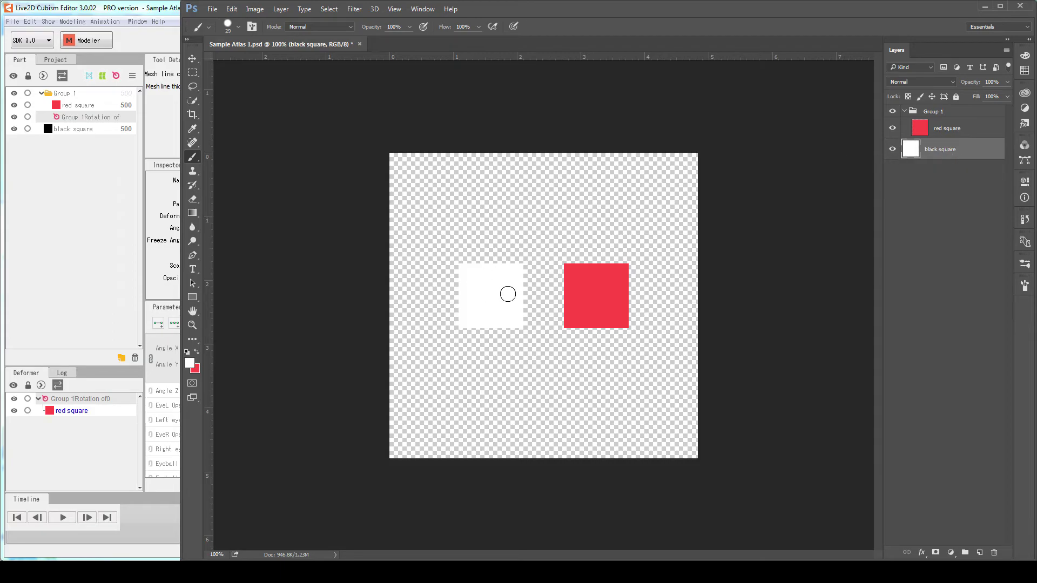
- Erase the red square layer along two straight lines, leaving a red triangle
click(956, 129)
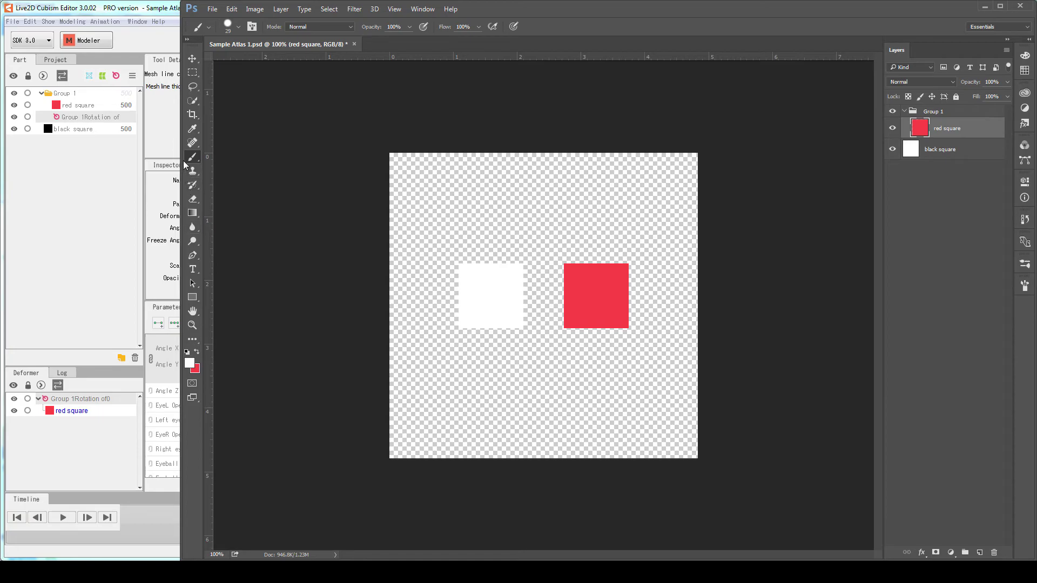
click(193, 199)
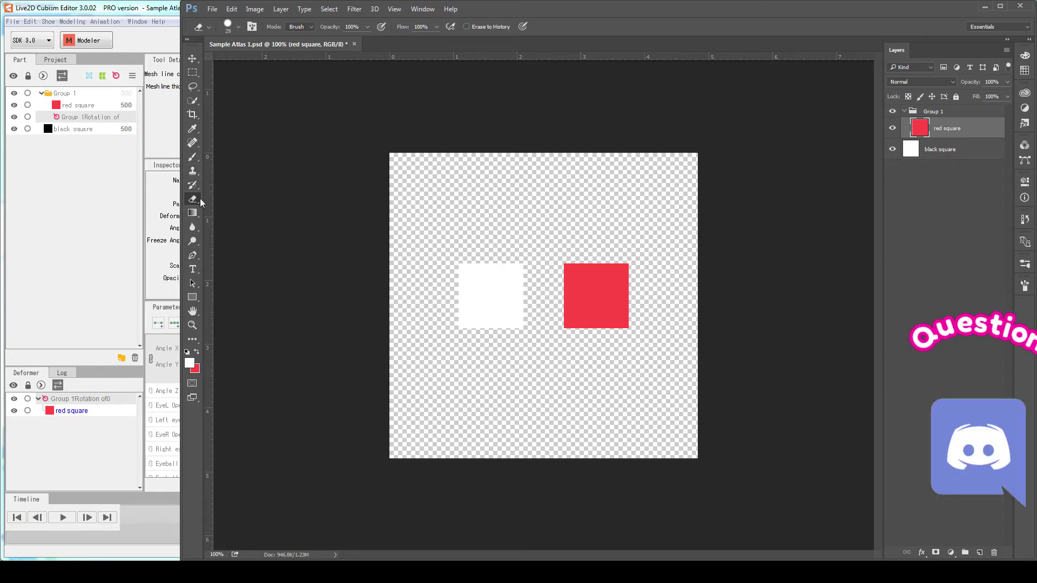
click(555, 326)
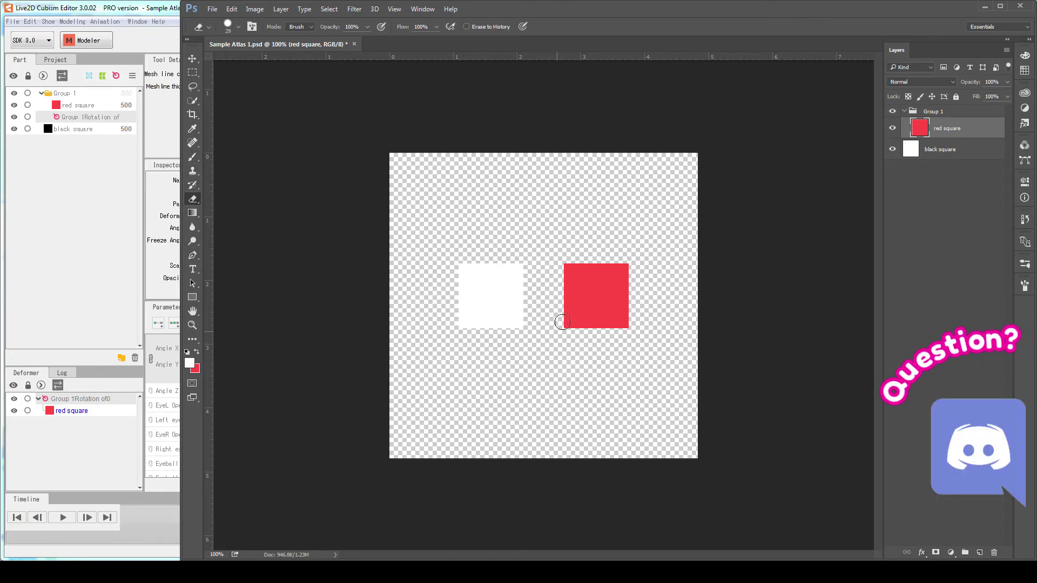
shift+click(597, 251)
shift+click(635, 330)
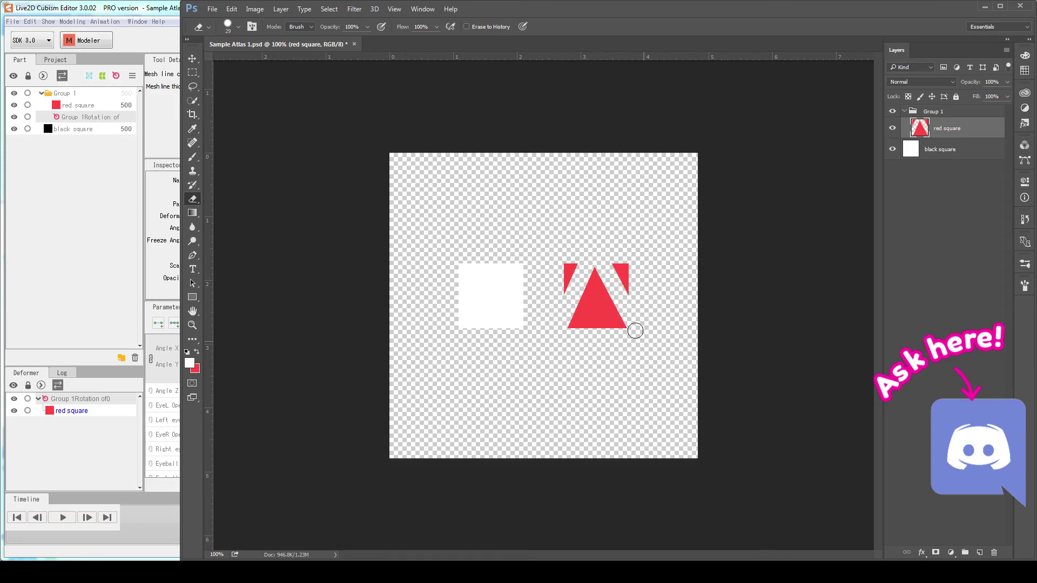
drag(578, 263, 558, 245)
drag(627, 267, 611, 247)
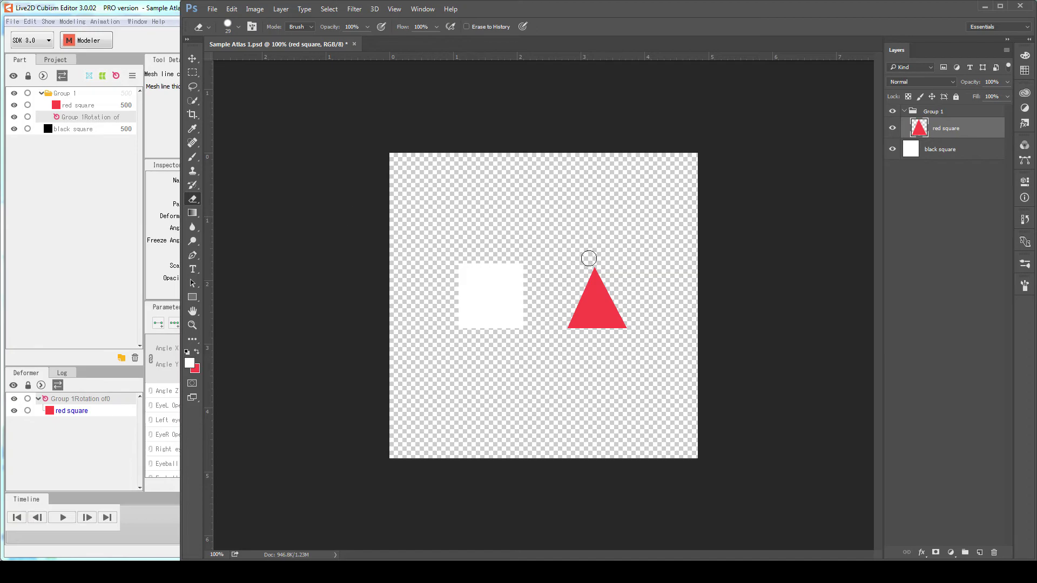
- Rename the layers to 'red triangle' and 'white square'
double_click(942, 132)
text(red tra)
text(ingle)
double_click(955, 151)
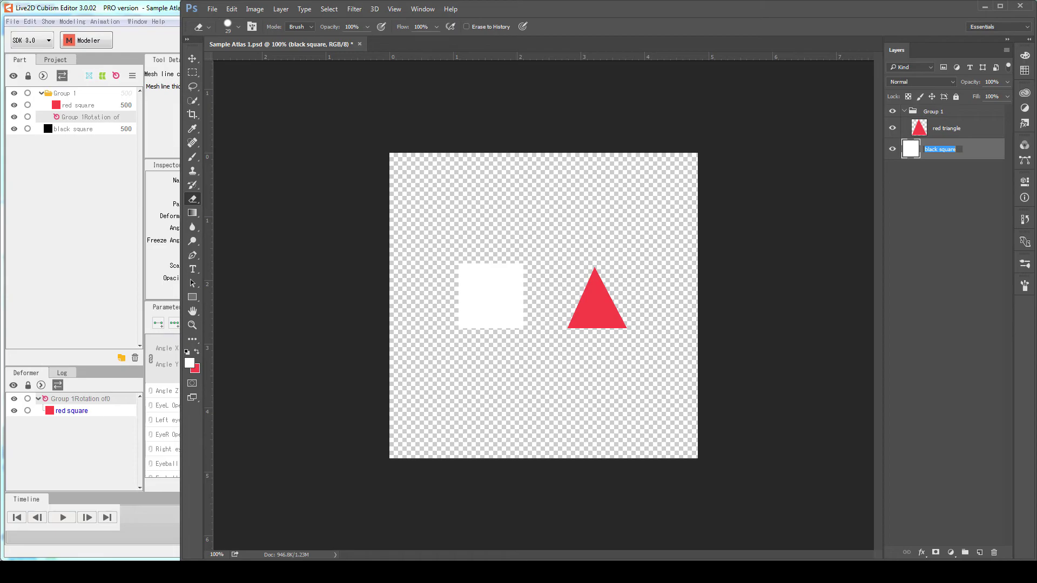
double_click(932, 149)
text(white)
key(Return)
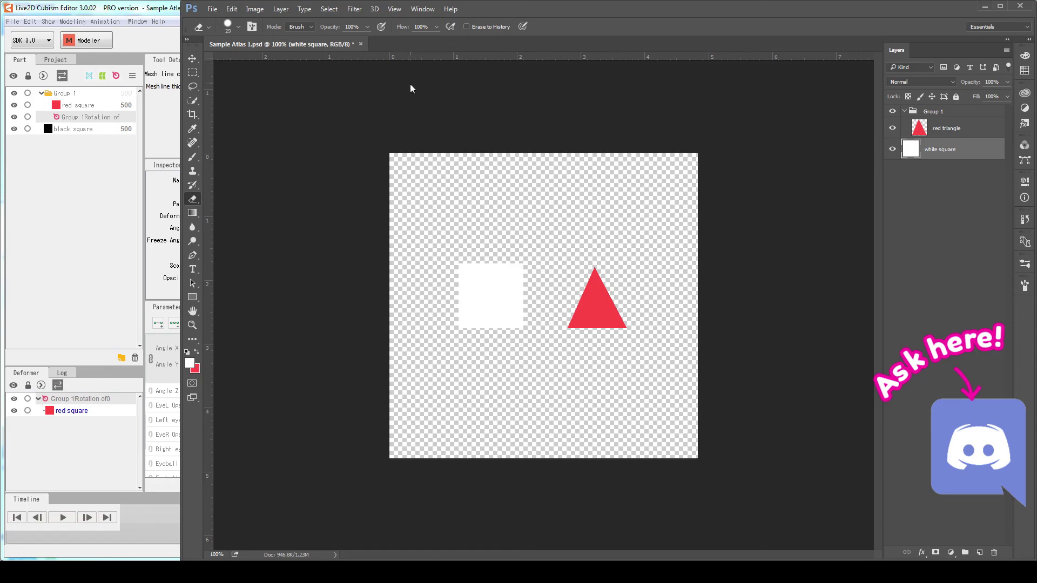
- Save the document as Sample Atlas 2.psd, accepting the default format options
key(ctrl+shift+s)
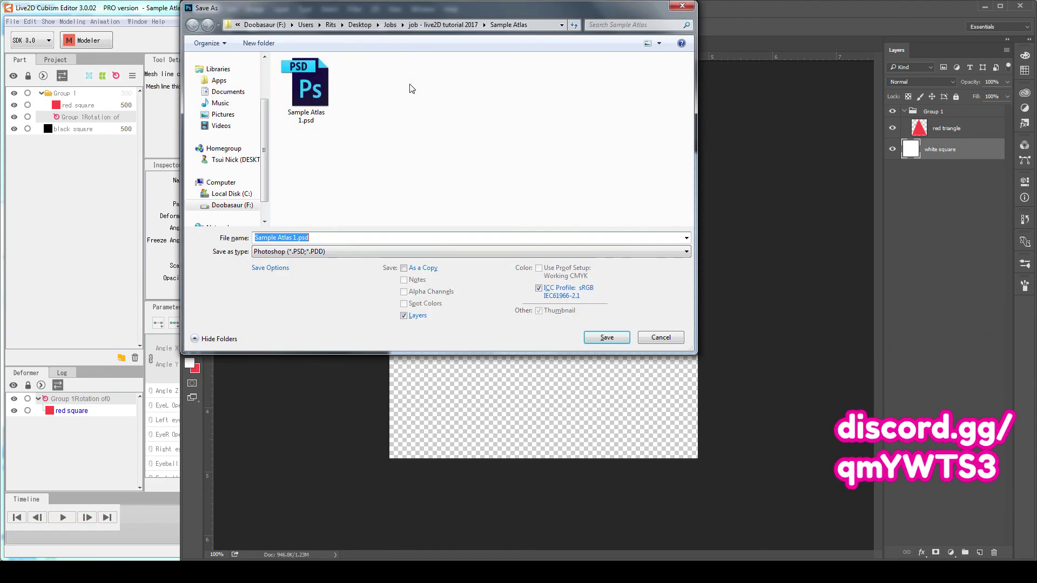
click(293, 237)
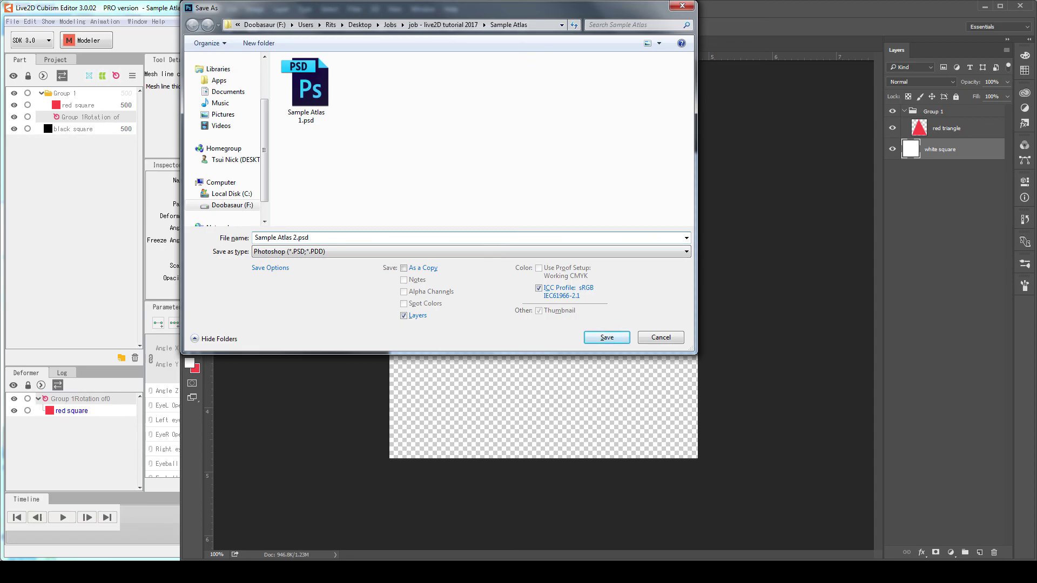
key(Return)
click(651, 177)
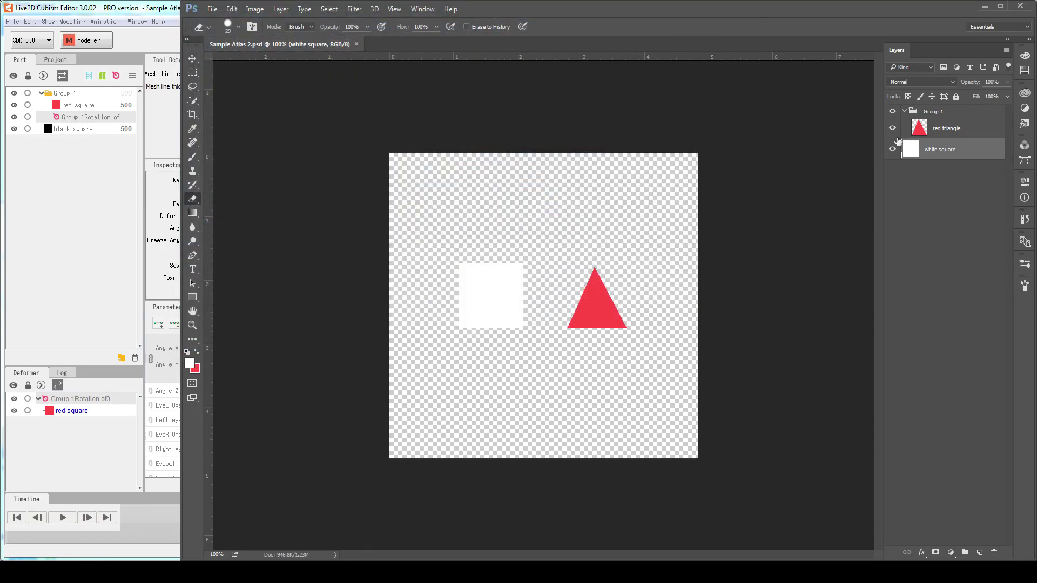
- Minimize Photoshop and open the Sample Atlas folder showing both PSD files
click(986, 5)
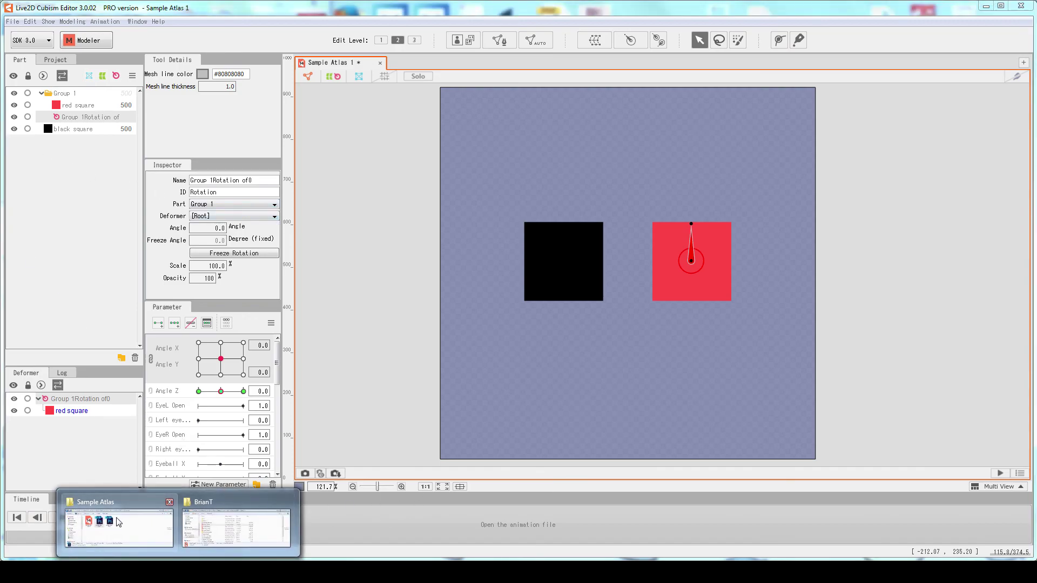
click(118, 519)
click(559, 378)
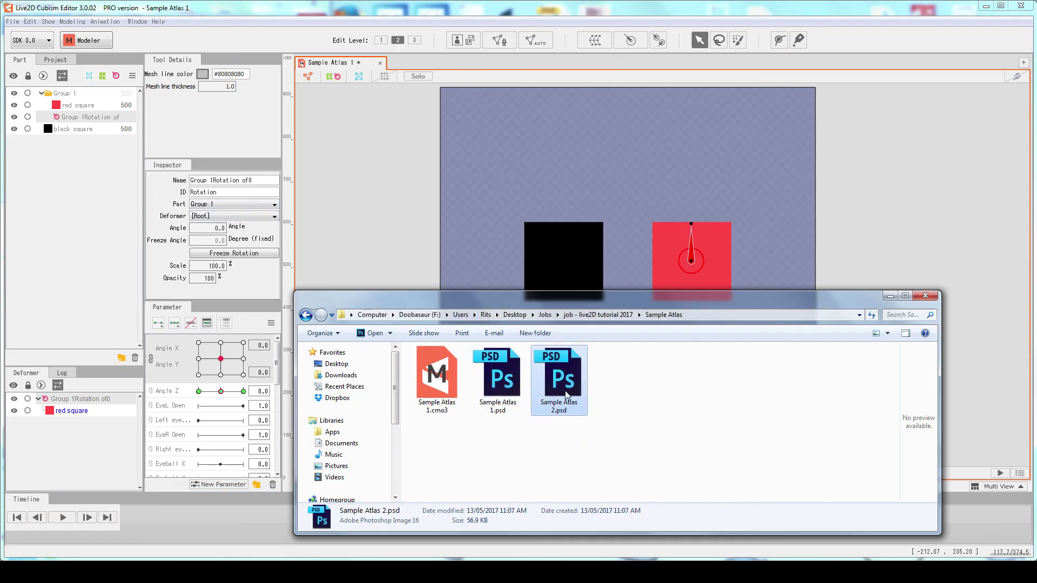
click(498, 396)
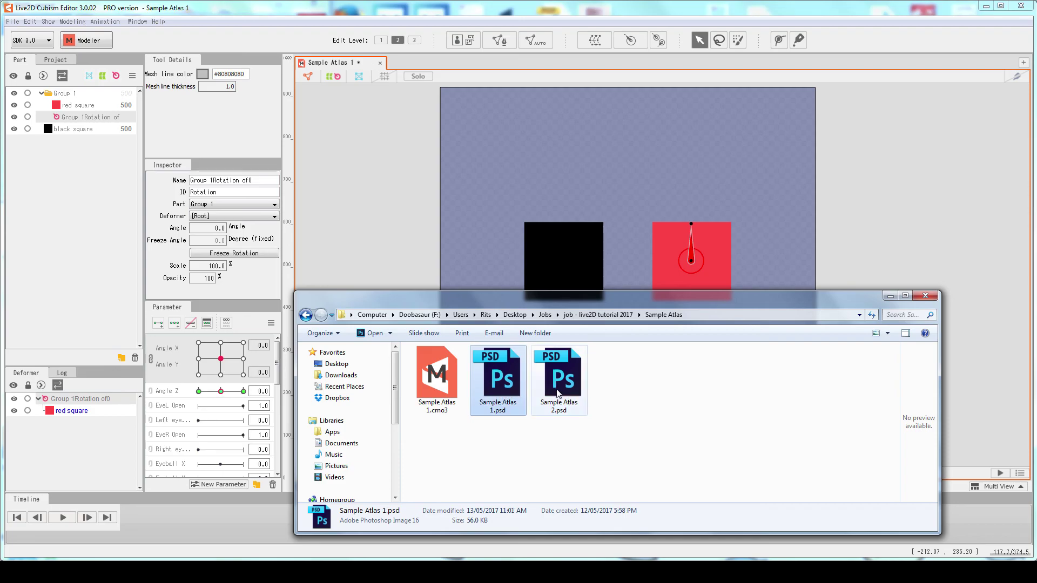